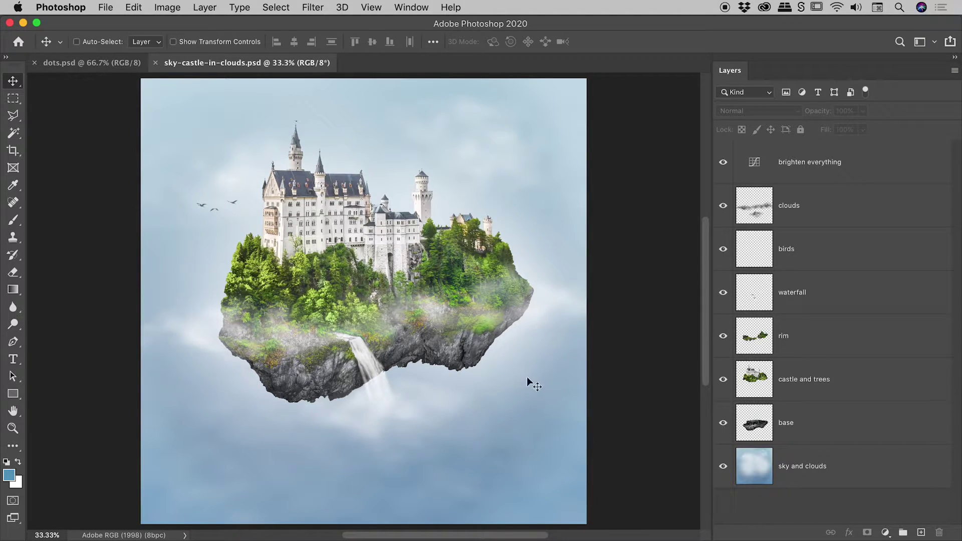
Switch to the dots.psd document with its red, green, blue and black circle layers.
{"action": "left_click", "coordinate": [105, 63]}
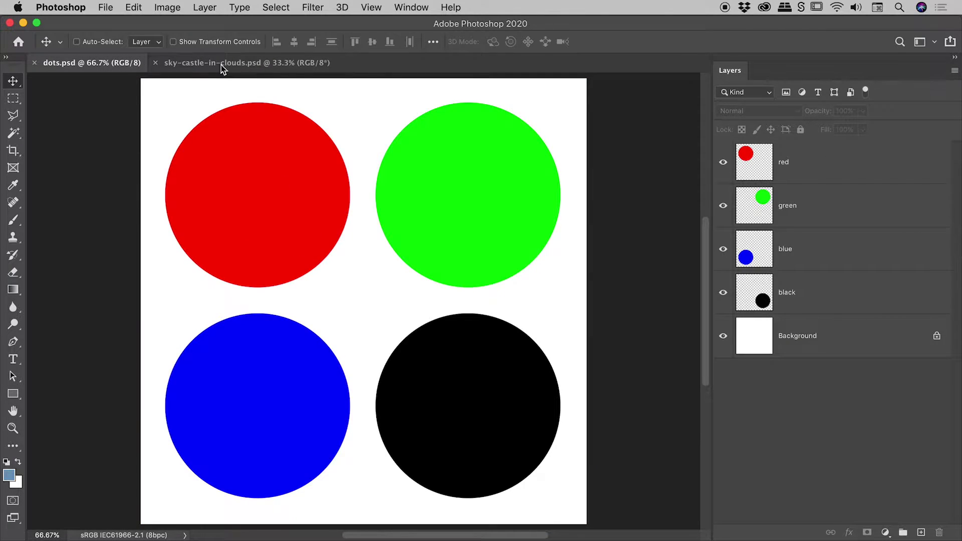
Hide and reshow the red circle layer, then flatten dots.psd into one Background layer.
{"action": "left_click", "coordinate": [207, 8]}
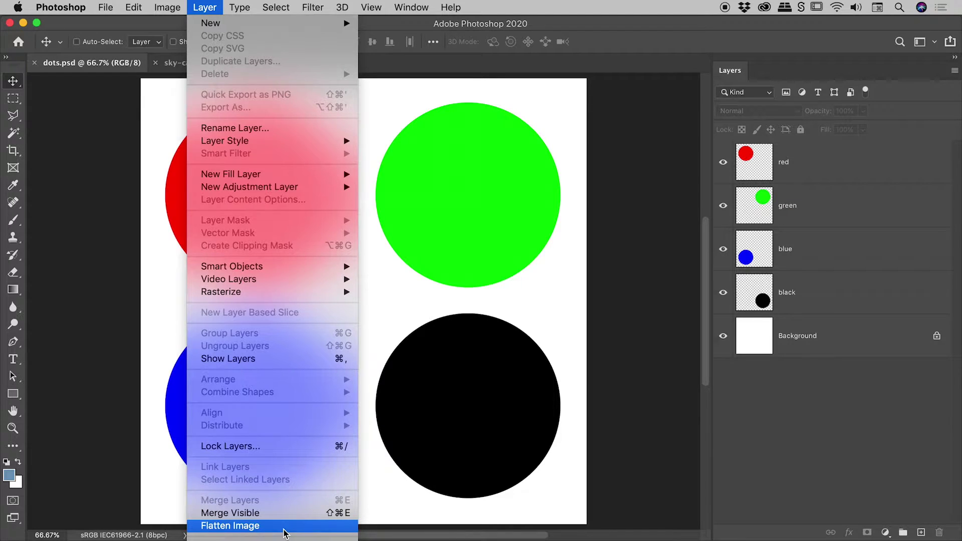
{"action": "left_click", "coordinate": [766, 440]}
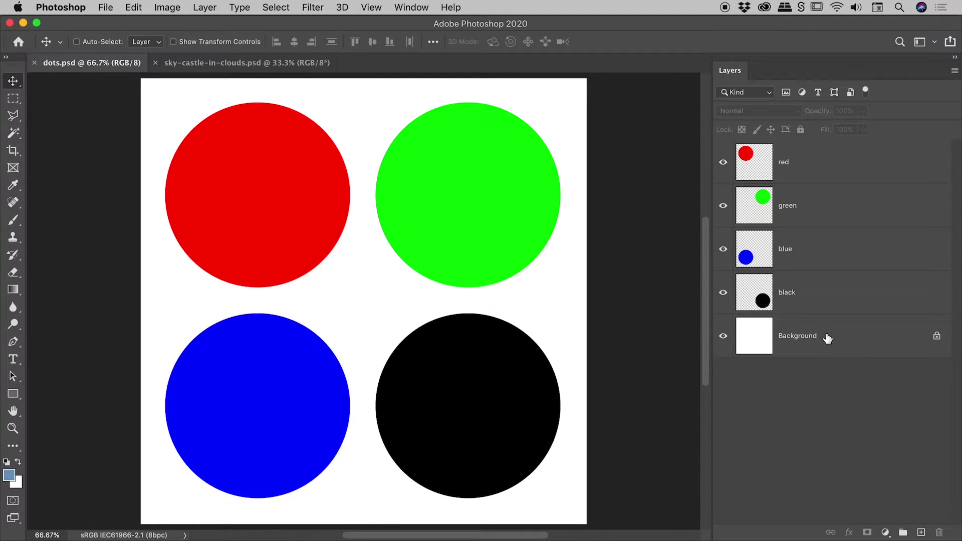
{"action": "left_click", "coordinate": [723, 163]}
{"action": "left_click", "coordinate": [723, 163]}
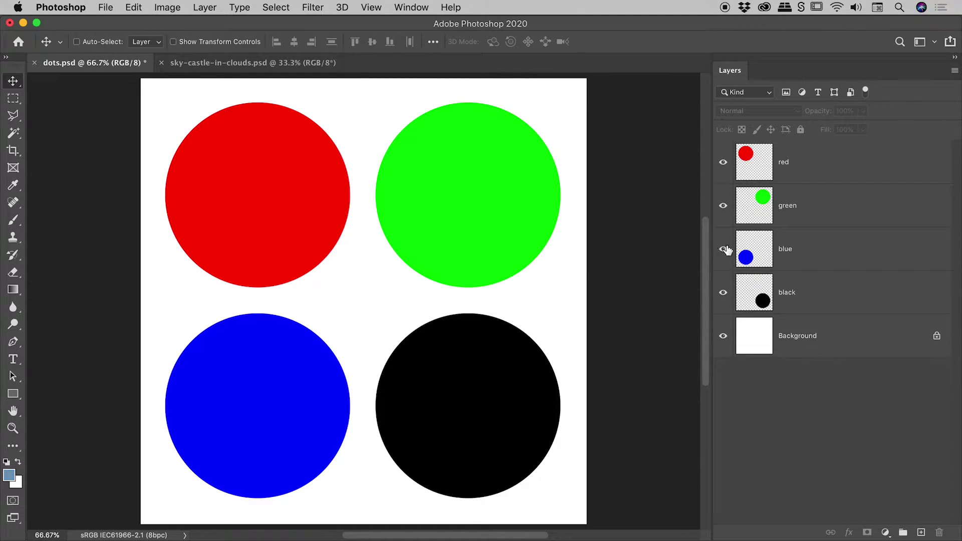
{"action": "left_click", "coordinate": [202, 8]}
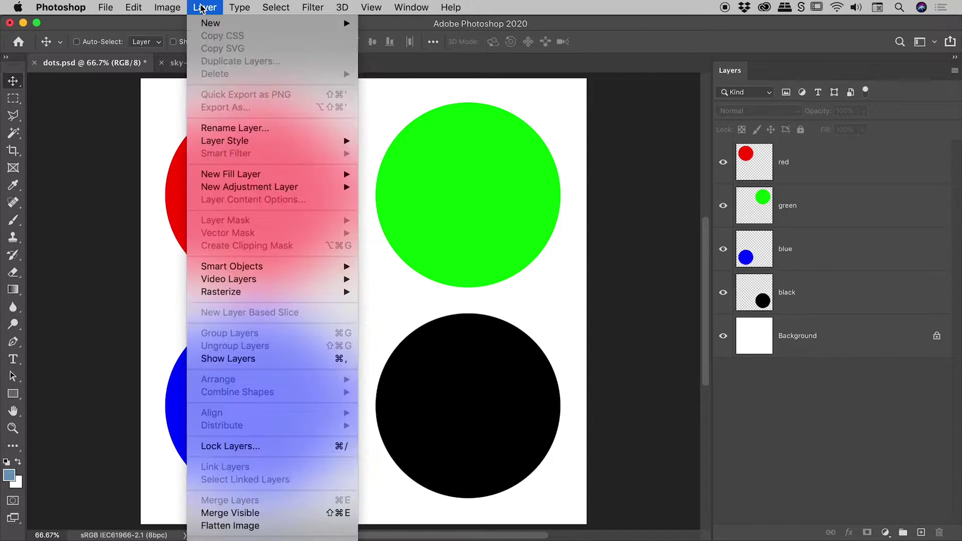
{"action": "left_click", "coordinate": [245, 527]}
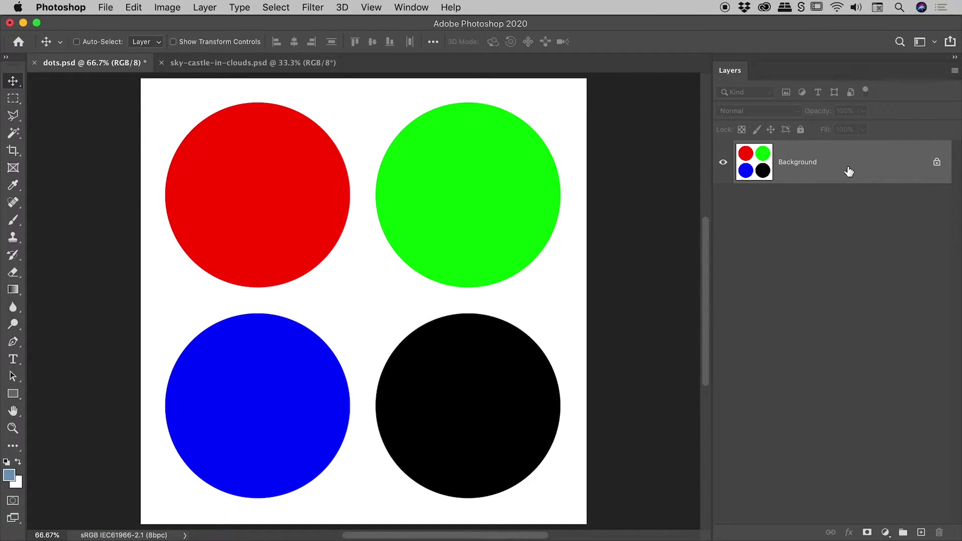
Undo the flatten, merge all visible layers, then undo that merge.
{"action": "key", "text": "super+z"}
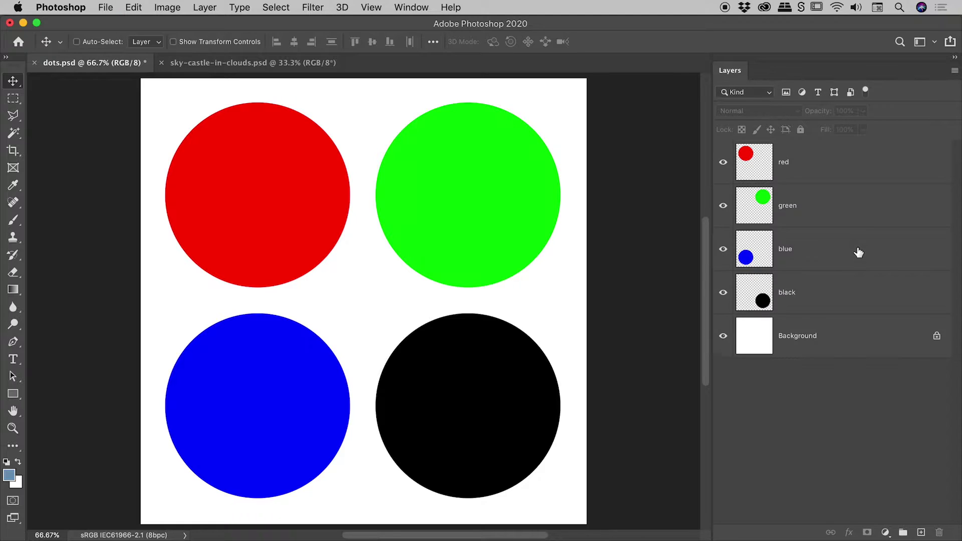
{"action": "left_click", "coordinate": [205, 8]}
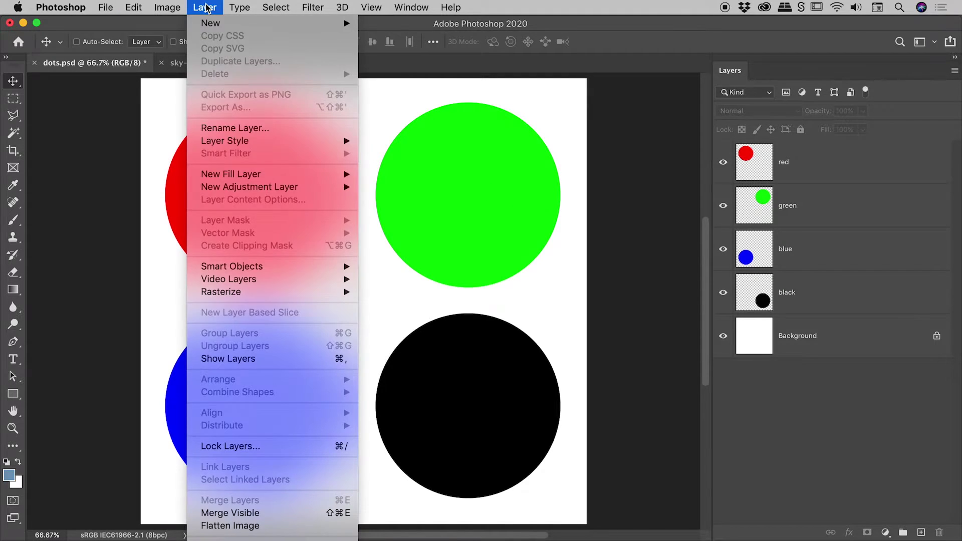
{"action": "left_click", "coordinate": [275, 518]}
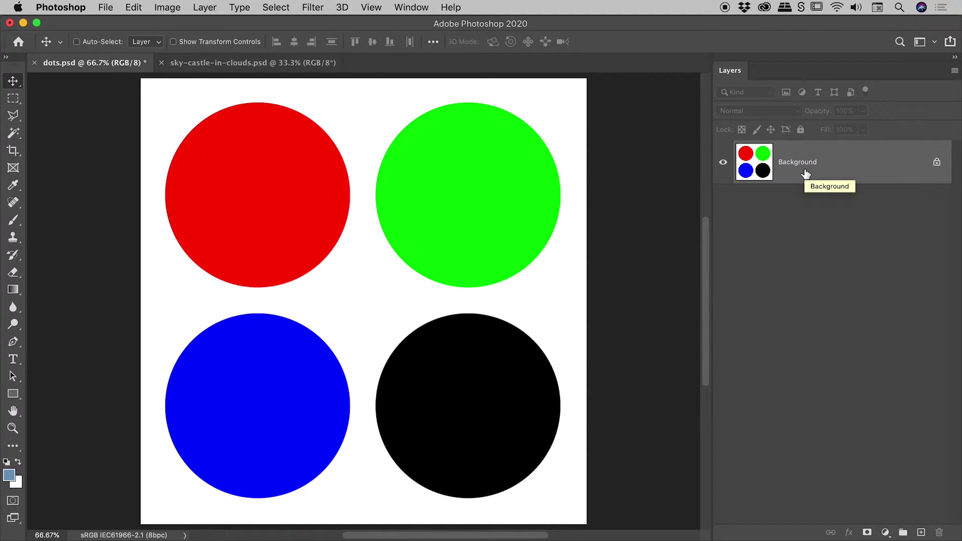
{"action": "key", "text": "super"}
{"action": "key", "text": "super+z"}
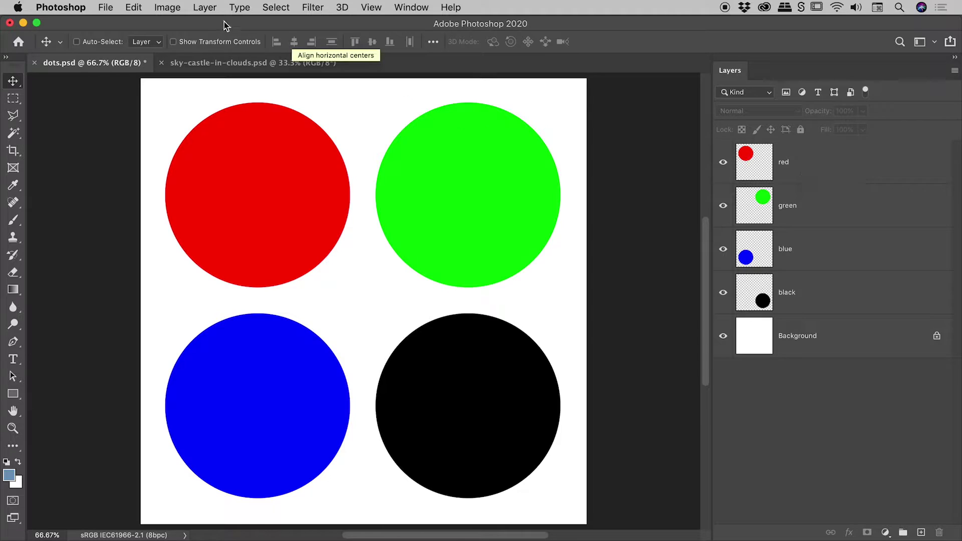
With red and green hidden, merge the visible layers, reshow red and green, and undo.
{"action": "left_click", "coordinate": [209, 10]}
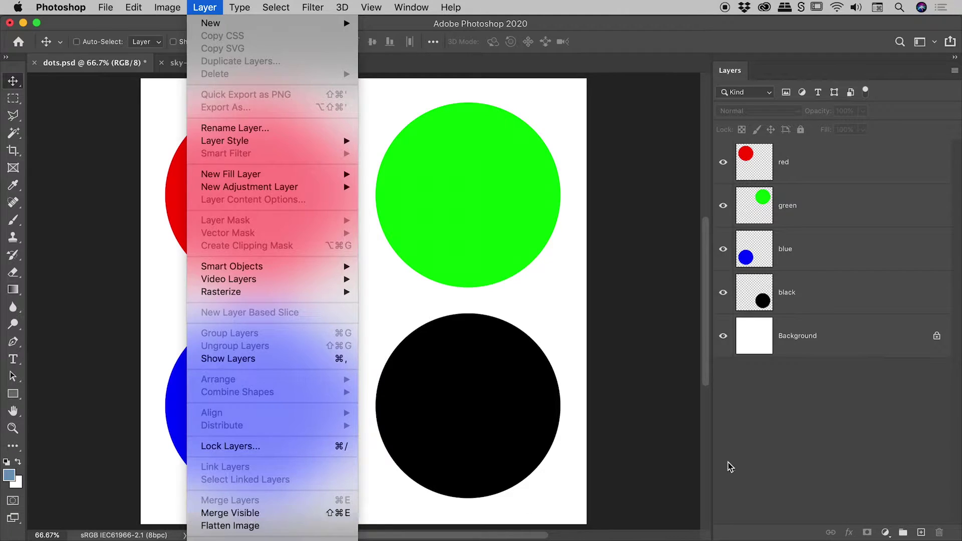
{"action": "left_click", "coordinate": [767, 454]}
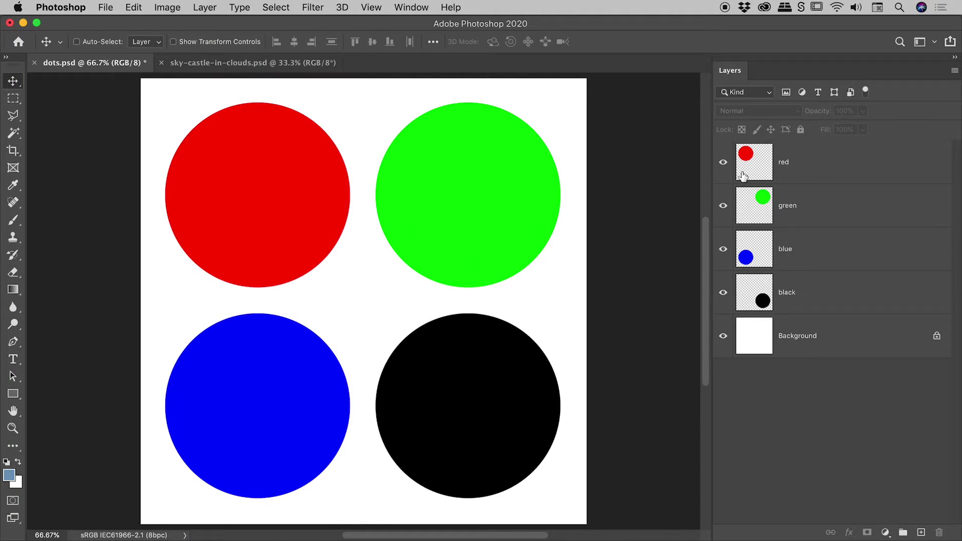
{"action": "left_click", "coordinate": [725, 164]}
{"action": "left_click", "coordinate": [723, 205]}
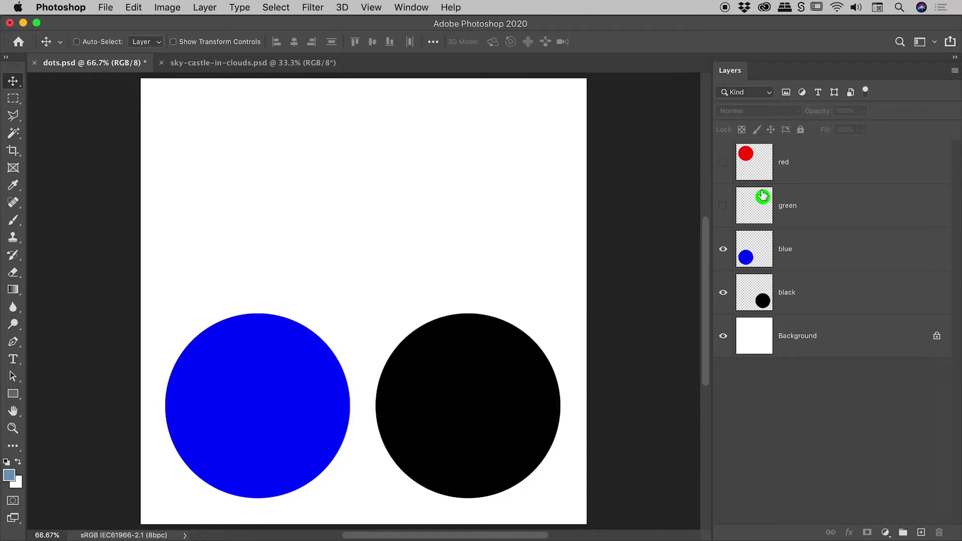
{"action": "left_click", "coordinate": [205, 8]}
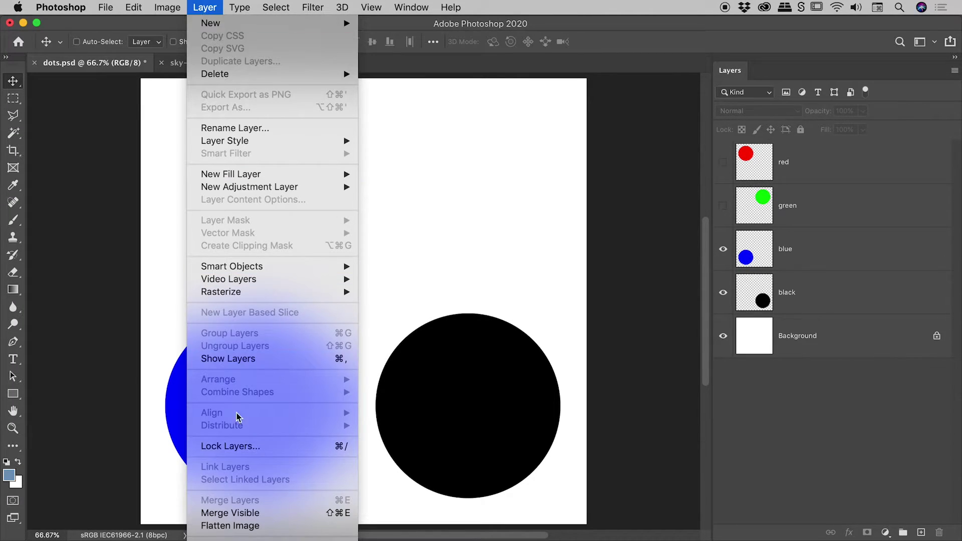
{"action": "left_click", "coordinate": [228, 514]}
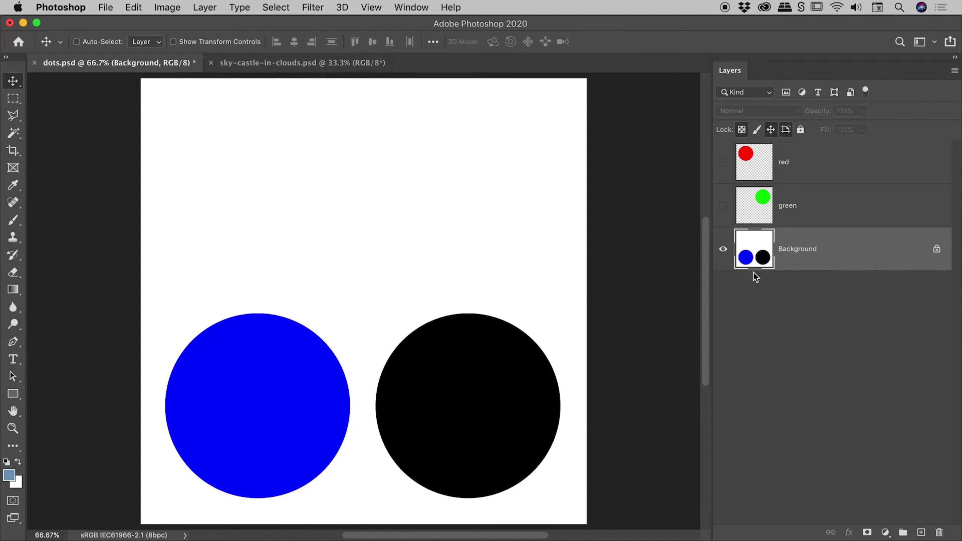
{"action": "left_click", "coordinate": [725, 203]}
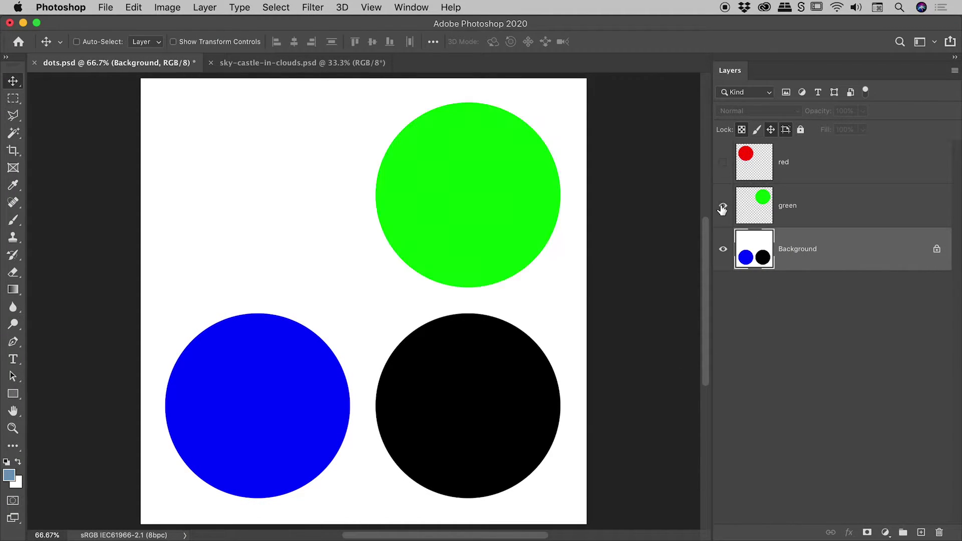
{"action": "left_click", "coordinate": [724, 163]}
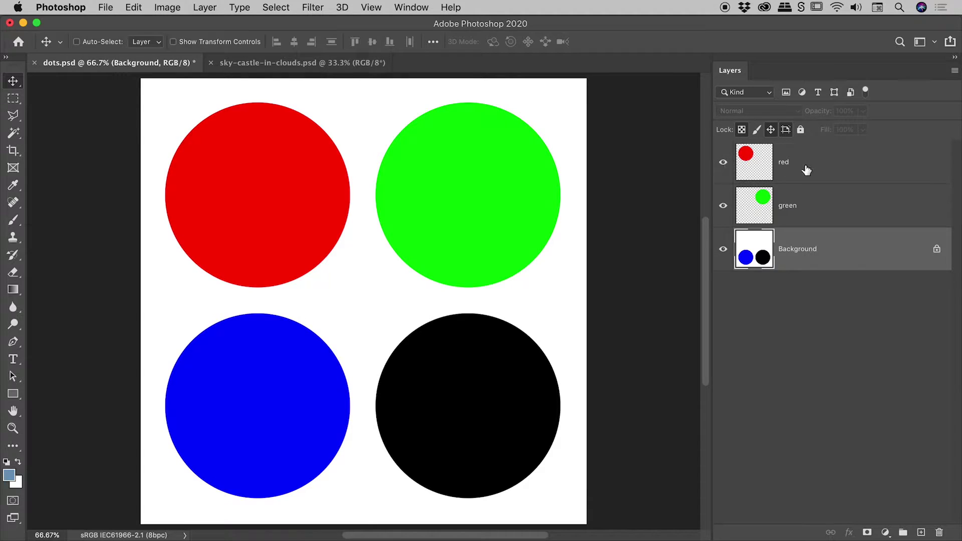
{"action": "key", "text": "super+z"}
{"action": "key", "text": "super+z"}
{"action": "key", "text": "super+z"}
{"action": "key", "text": "super+z"}
{"action": "key", "text": "super+z"}
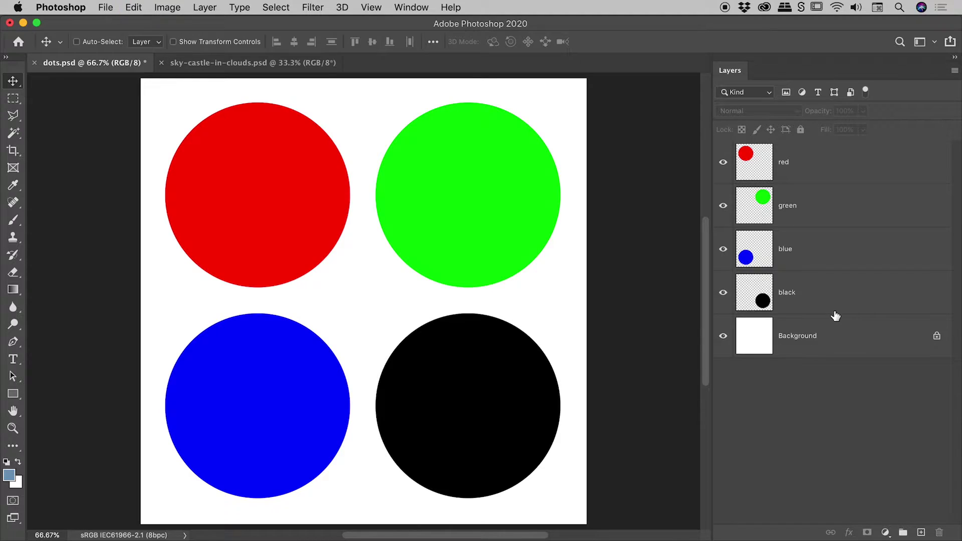
Stamp all four circles into a new merged Layer 1 and hide the original layers.
{"action": "left_click", "coordinate": [204, 8]}
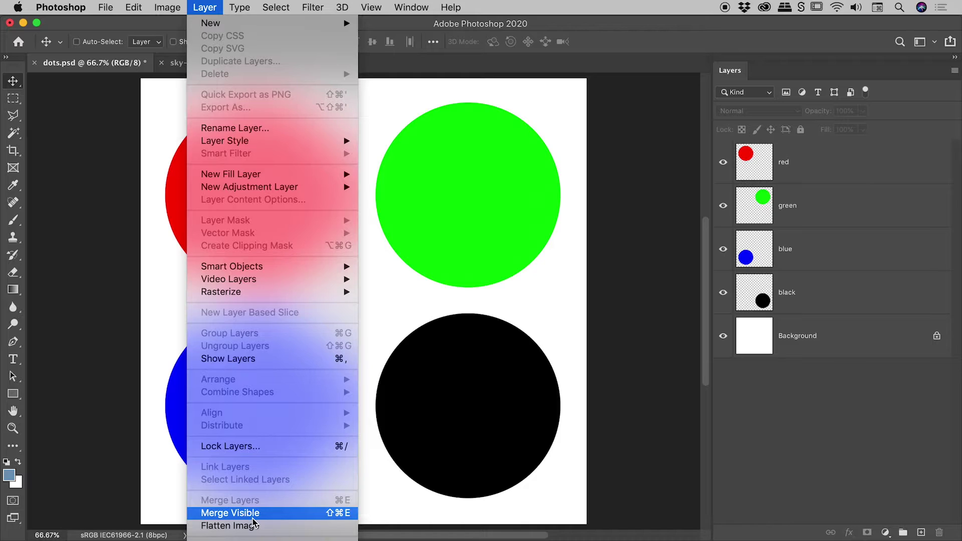
{"action": "left_click", "coordinate": [286, 519], "text": "alt"}
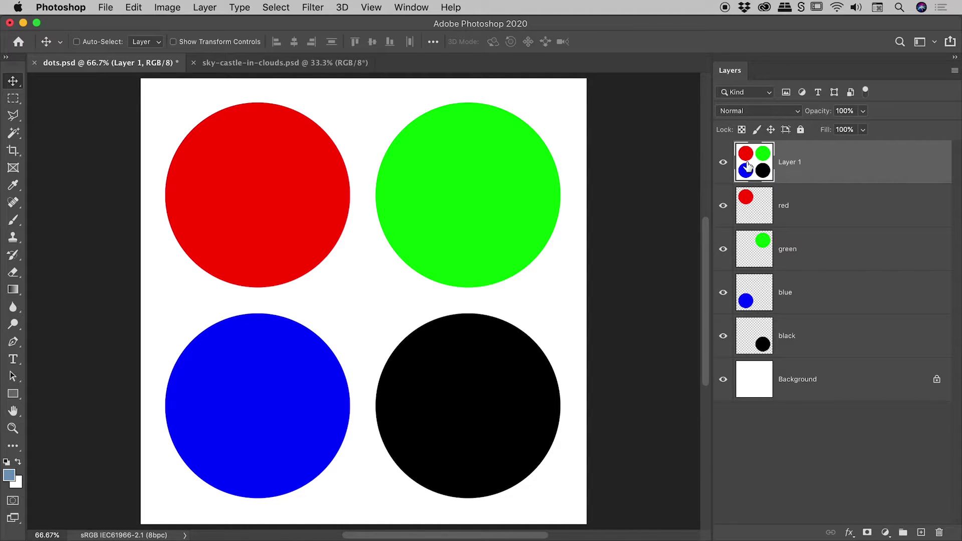
{"action": "left_click_drag", "start_coordinate": [724, 206], "coordinate": [719, 377]}
Toggle the merged Layer 1 off and on, then make all original layers visible again.
{"action": "left_click", "coordinate": [723, 163]}
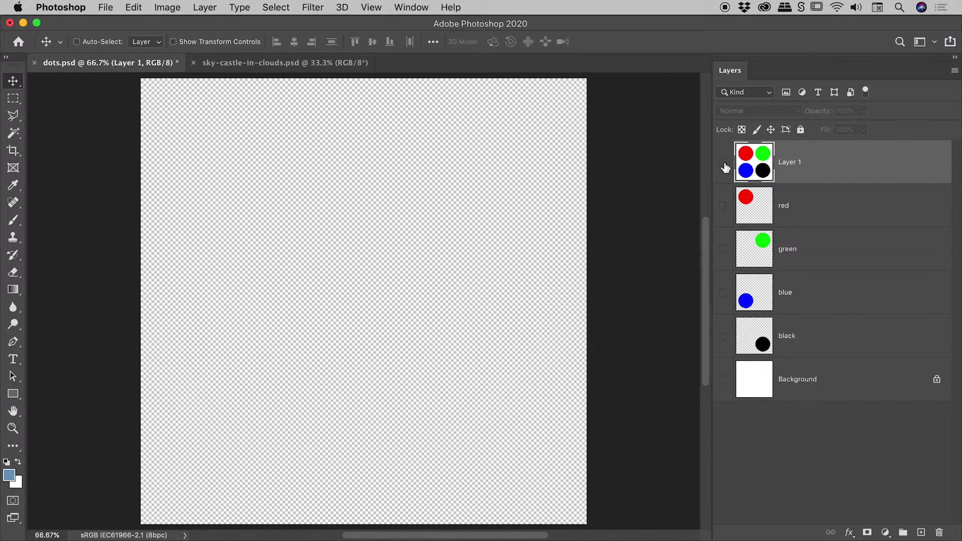
{"action": "left_click", "coordinate": [724, 165]}
{"action": "left_click", "coordinate": [725, 165]}
{"action": "left_click", "coordinate": [724, 165]}
{"action": "left_click", "coordinate": [205, 7]}
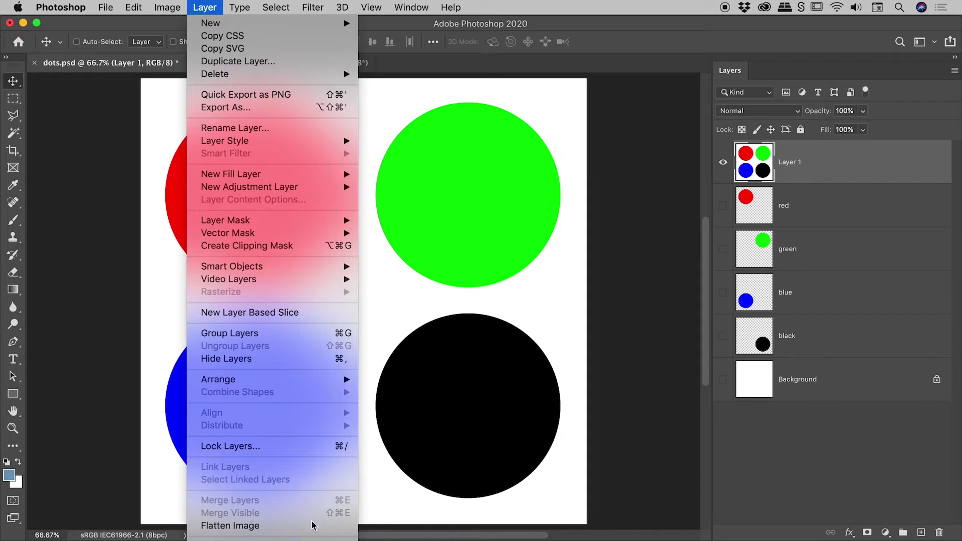
{"action": "left_click", "coordinate": [818, 477]}
{"action": "left_click_drag", "start_coordinate": [723, 206], "coordinate": [724, 382]}
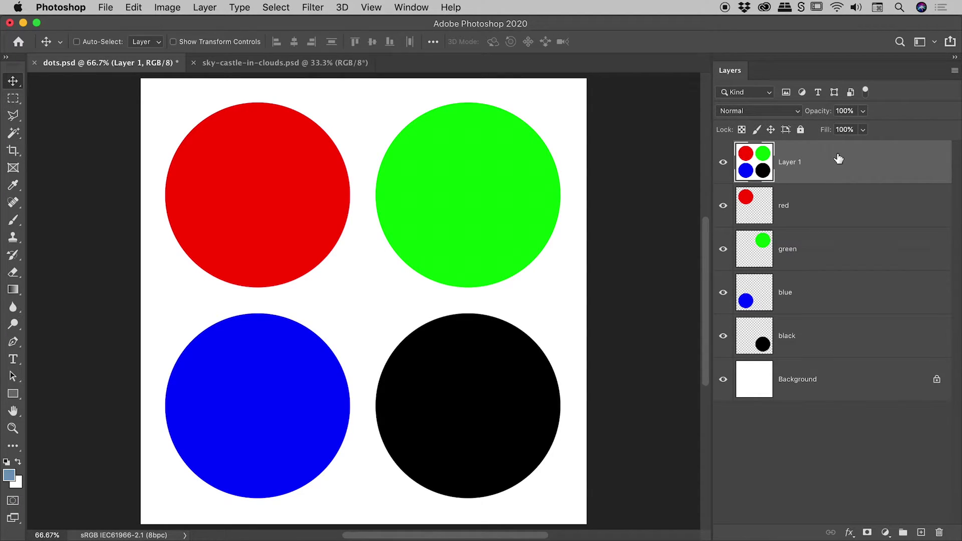
Hide and delete the merged Layer 1, then deselect the red layer.
{"action": "left_click", "coordinate": [723, 163]}
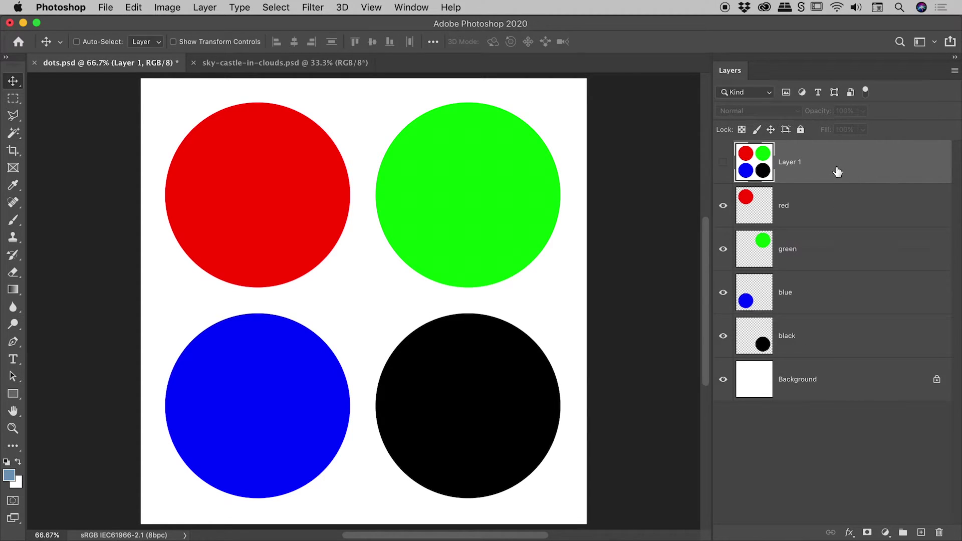
{"action": "key", "text": "Delete"}
{"action": "left_click", "coordinate": [773, 416]}
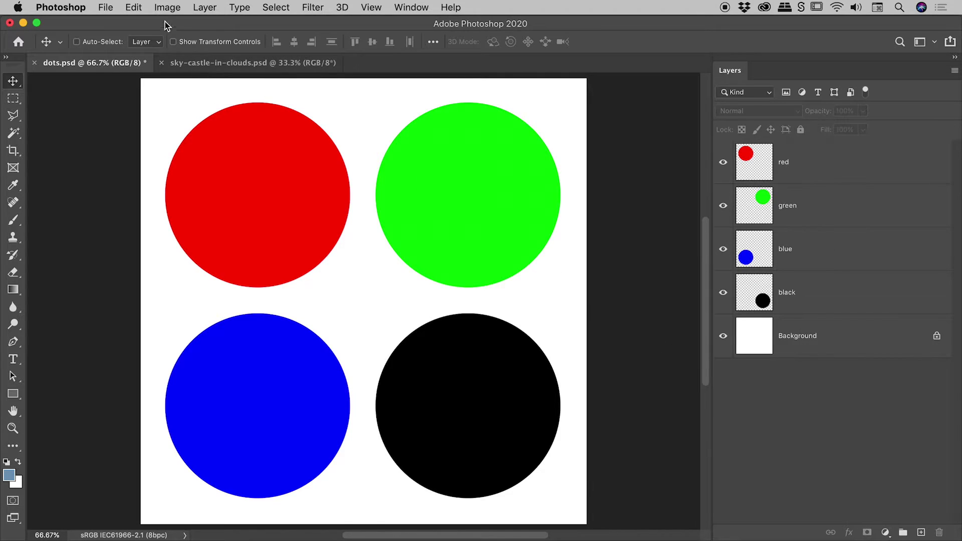
{"action": "left_click", "coordinate": [209, 6]}
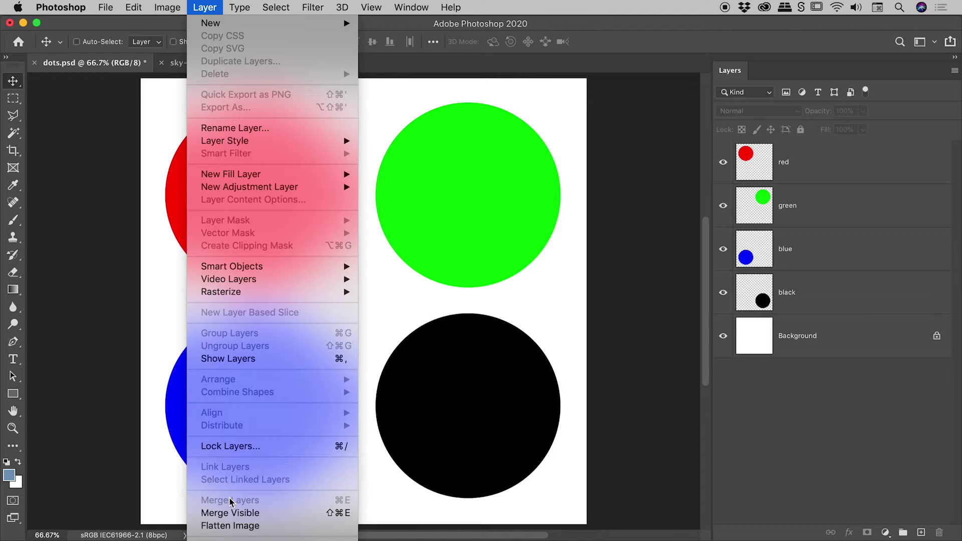
Select just the red and blue circle layers together, ready for merging.
{"action": "left_click", "coordinate": [859, 442]}
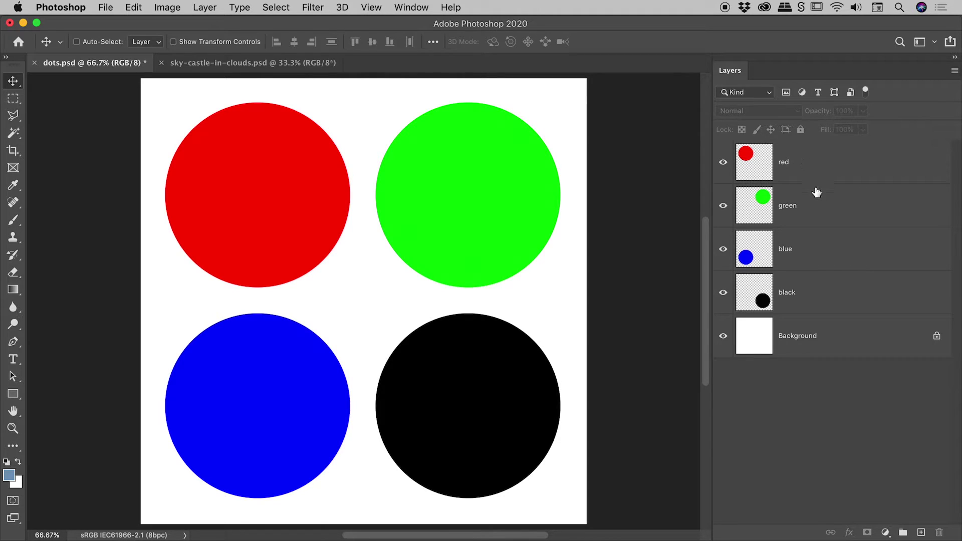
{"action": "left_click", "coordinate": [869, 165]}
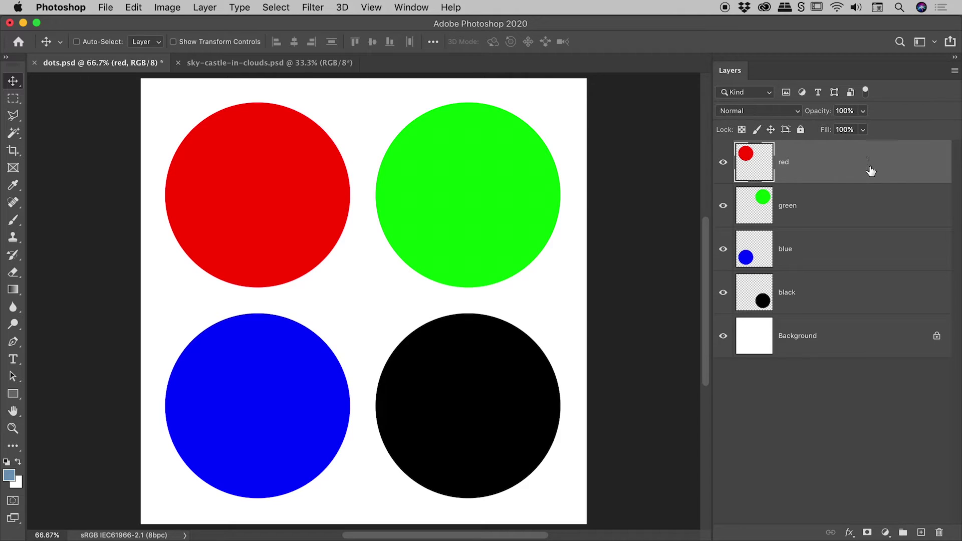
{"action": "left_click", "coordinate": [866, 255], "text": "shift"}
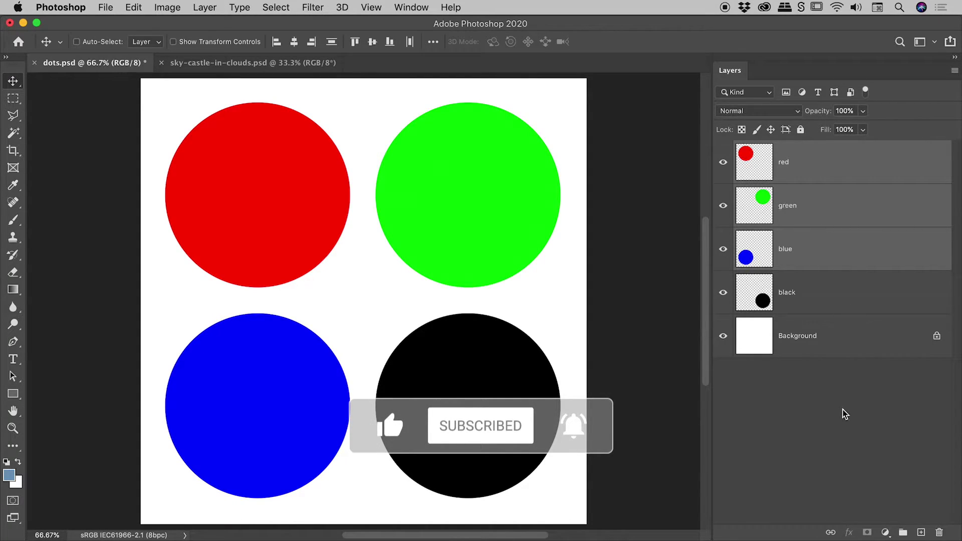
{"action": "left_click", "coordinate": [842, 416]}
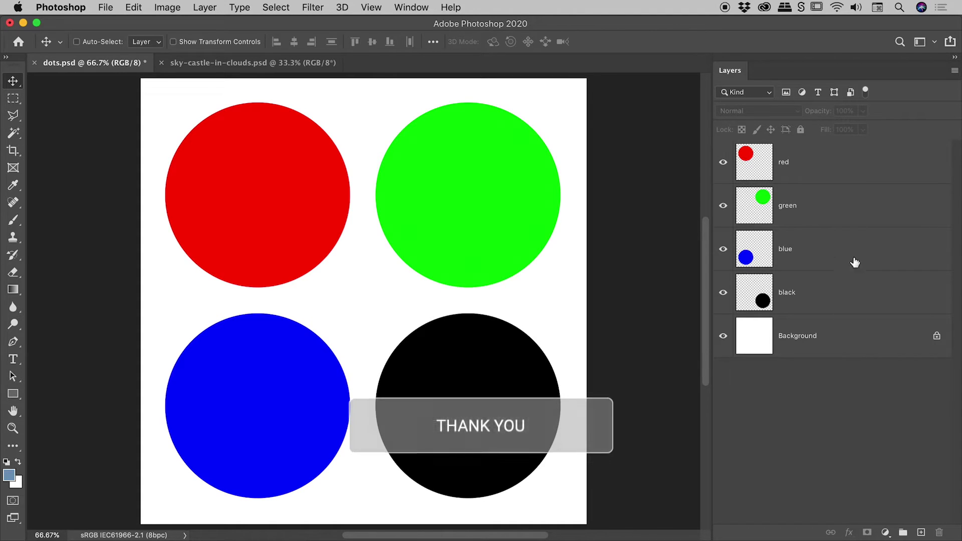
{"action": "left_click", "coordinate": [868, 164]}
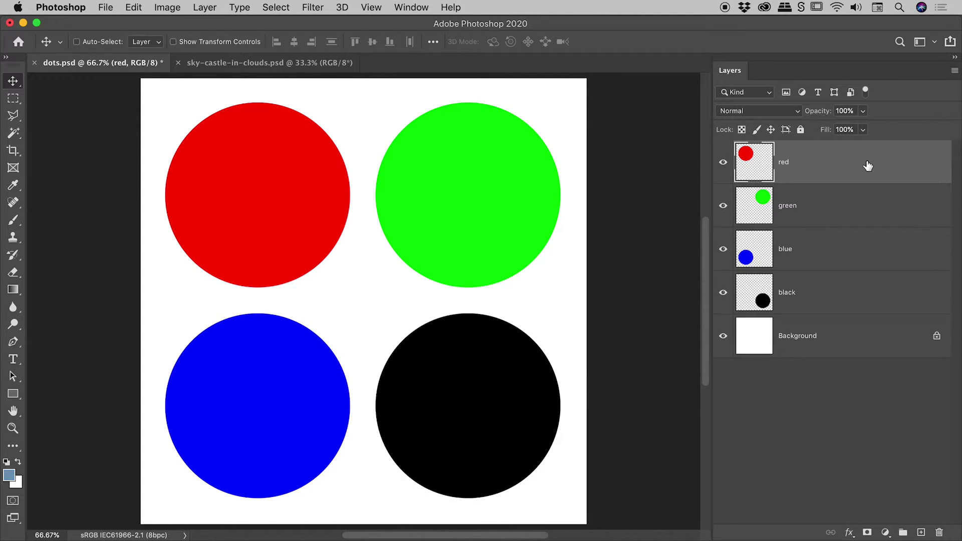
{"action": "key", "text": "super"}
{"action": "left_click", "coordinate": [864, 255], "text": "super"}
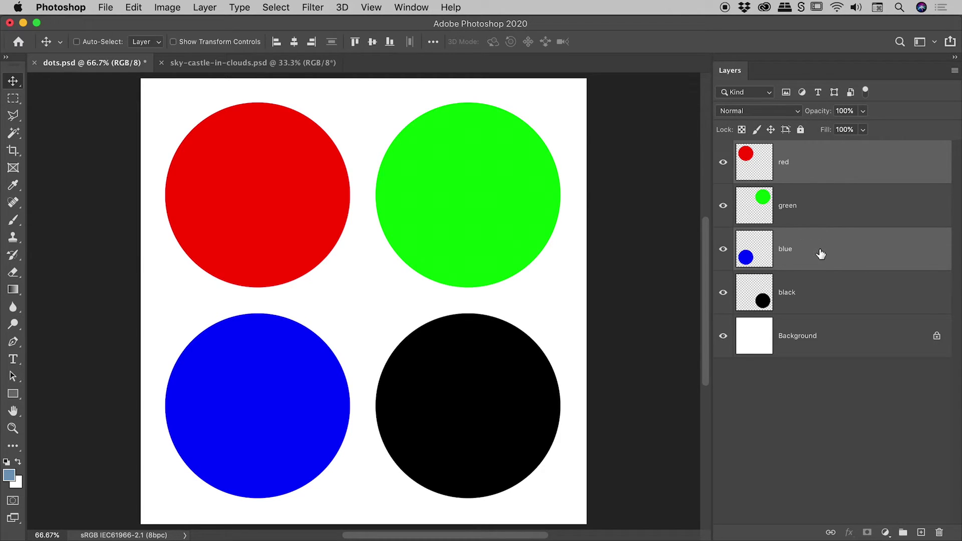
{"action": "left_click", "coordinate": [208, 7]}
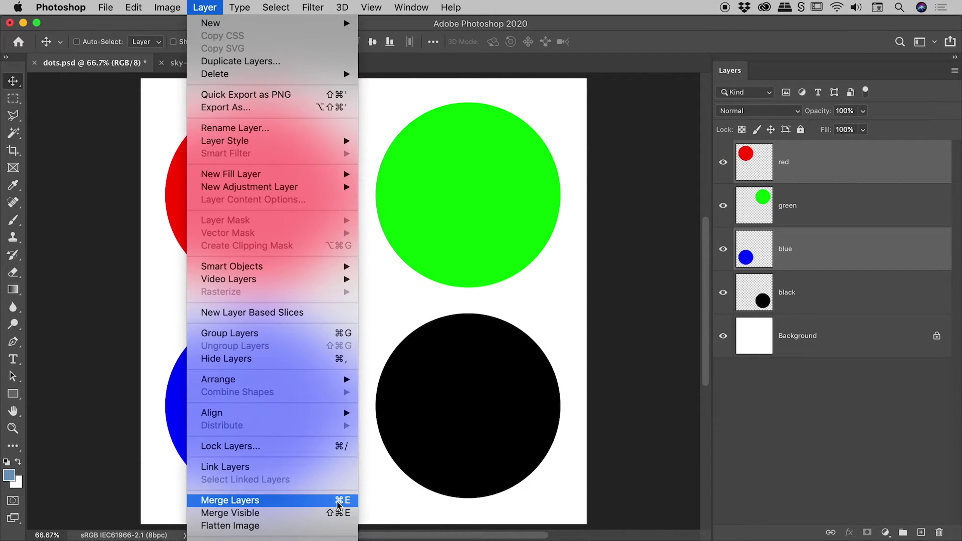
Merge the red and blue layers into one red layer and toggle it to check.
{"action": "left_click", "coordinate": [298, 501]}
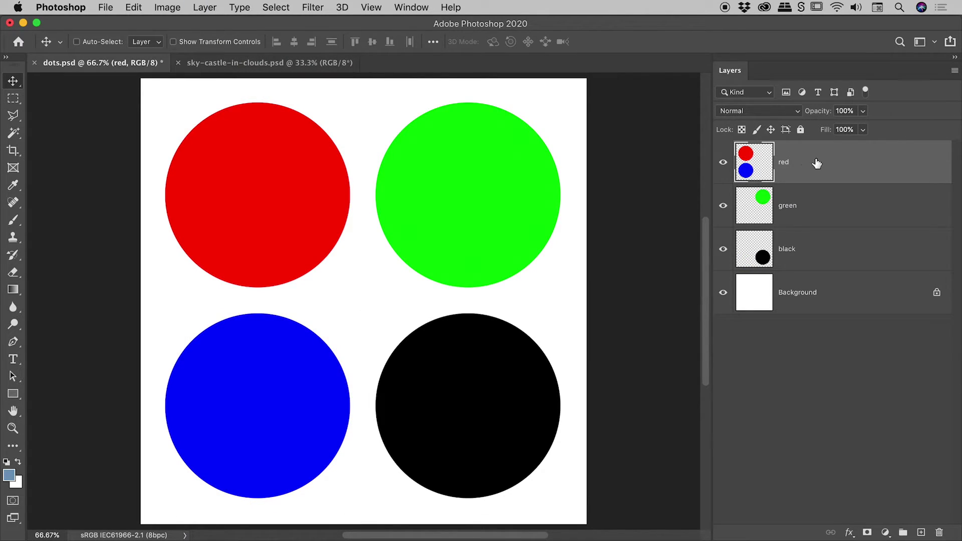
{"action": "left_click", "coordinate": [725, 162]}
{"action": "left_click", "coordinate": [725, 163]}
Add the green layer to the selection and merge it into red with Cmd+E.
{"action": "left_click", "coordinate": [830, 209], "text": "shift"}
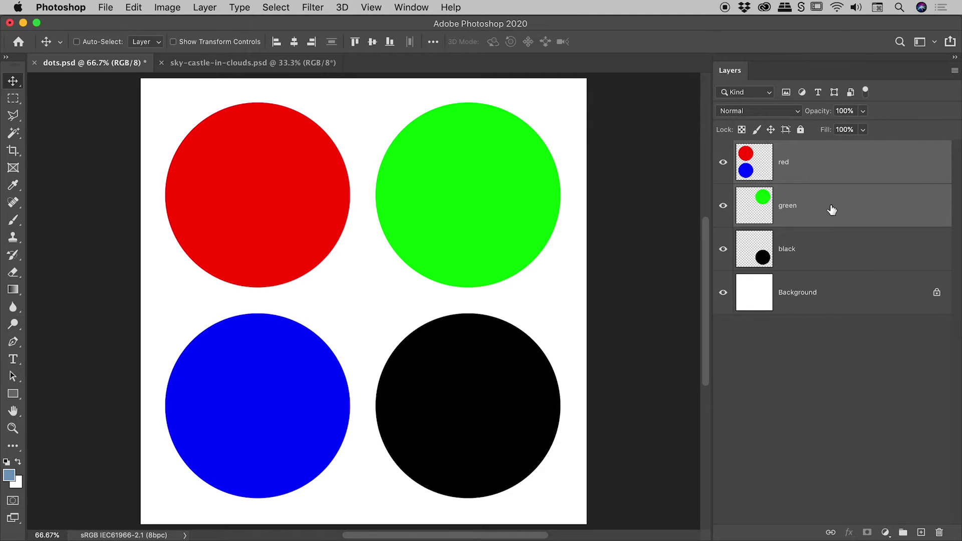
{"action": "key", "text": "super+e"}
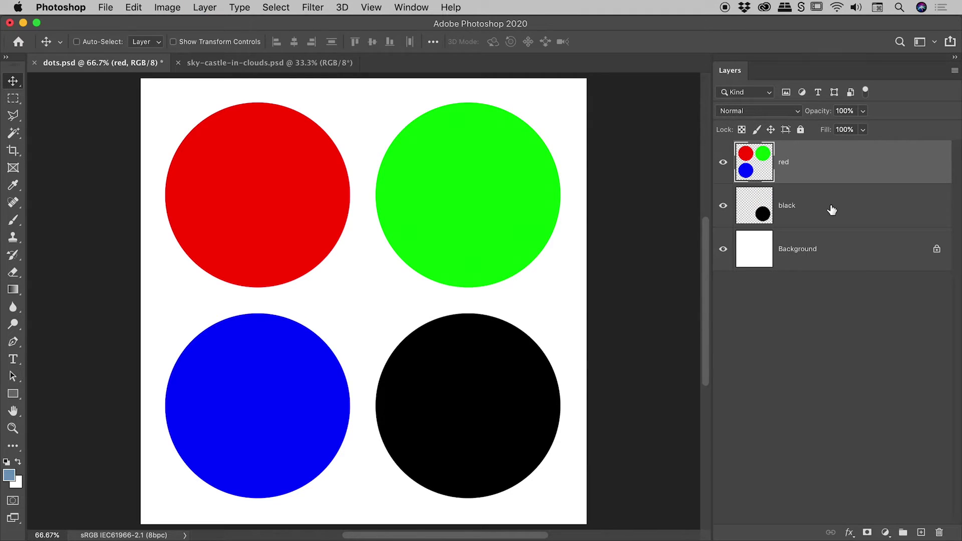
{"action": "left_click", "coordinate": [723, 162]}
{"action": "left_click", "coordinate": [723, 162]}
{"action": "left_click", "coordinate": [200, 6]}
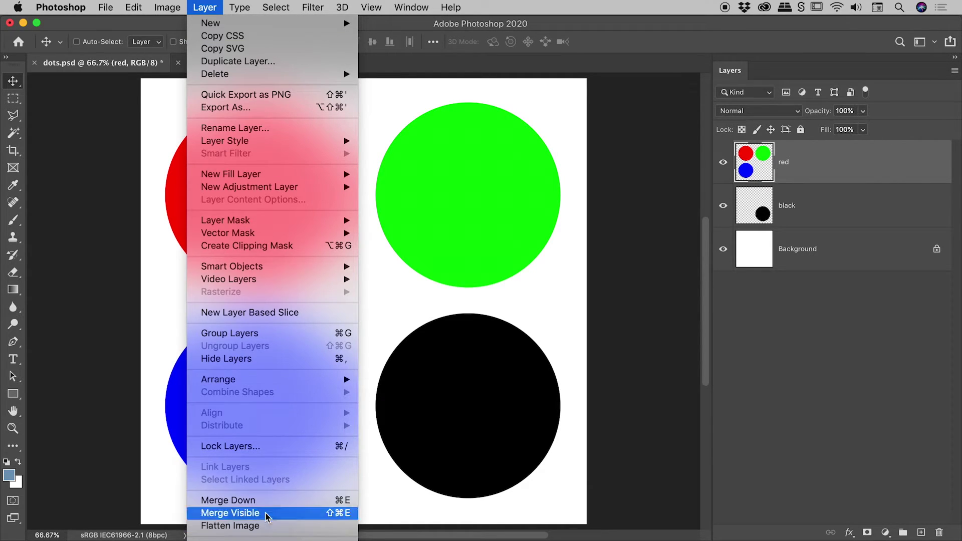
{"action": "left_click", "coordinate": [389, 103]}
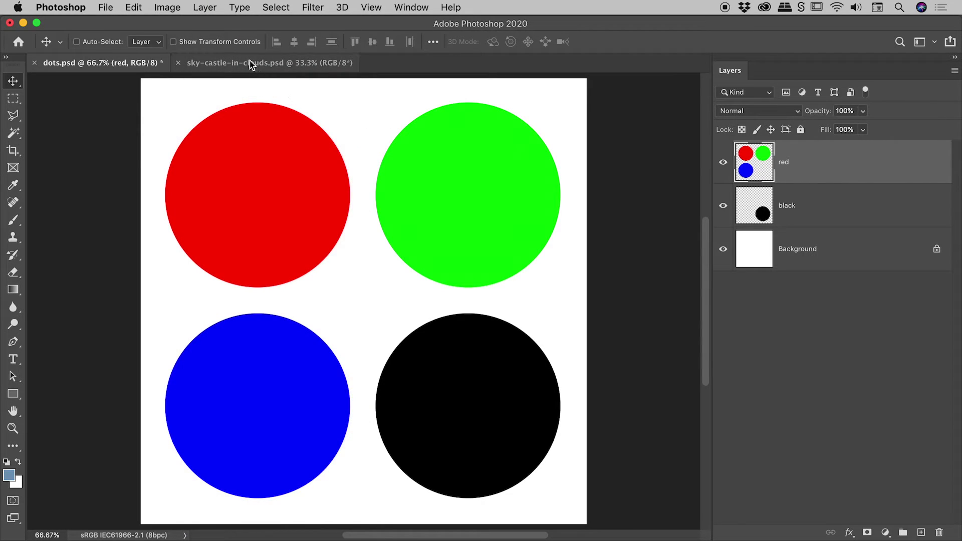
Switch to sky-castle-in-clouds.psd and hide every layer, from brighten everything down.
{"action": "left_click", "coordinate": [250, 64]}
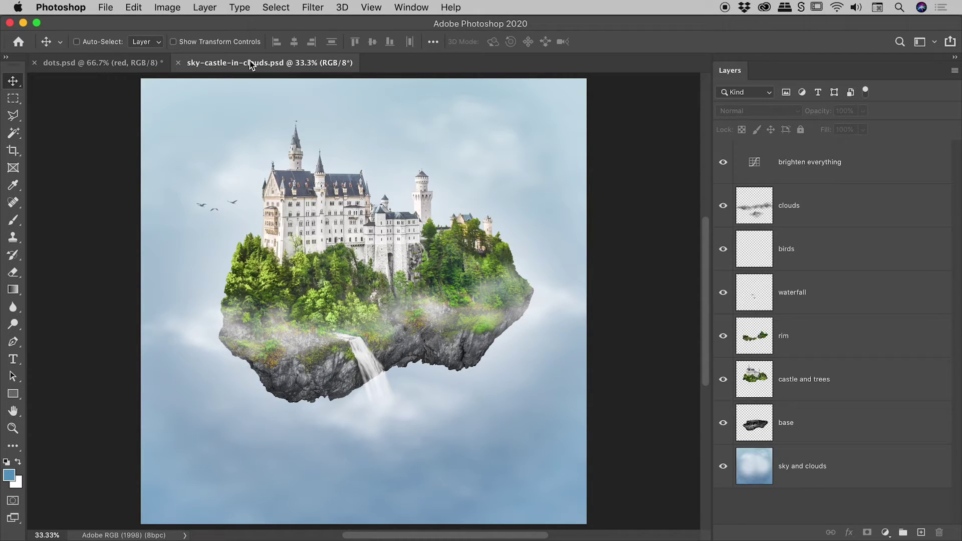
{"action": "left_click", "coordinate": [723, 162]}
{"action": "left_click_drag", "start_coordinate": [726, 192], "coordinate": [746, 465]}
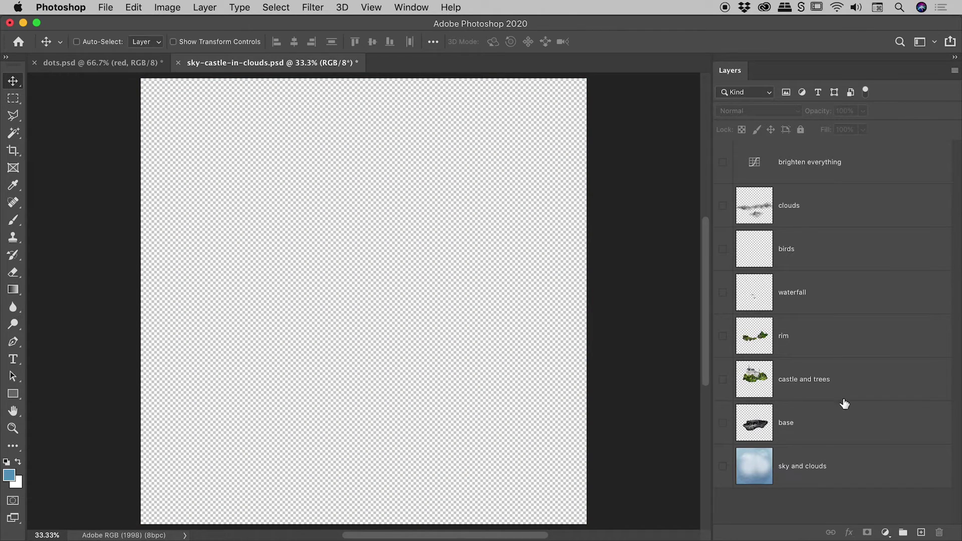
Reshow layers bottom up: sky, rocky base, castle, rim, waterfall, birds, mist, brighten everything.
{"action": "left_click", "coordinate": [723, 469]}
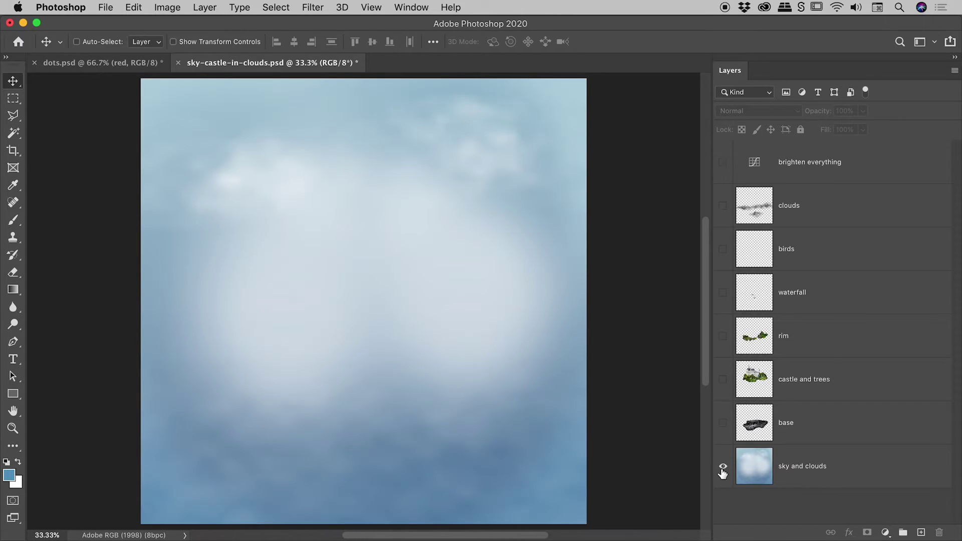
{"action": "left_click", "coordinate": [724, 422]}
{"action": "left_click", "coordinate": [723, 381]}
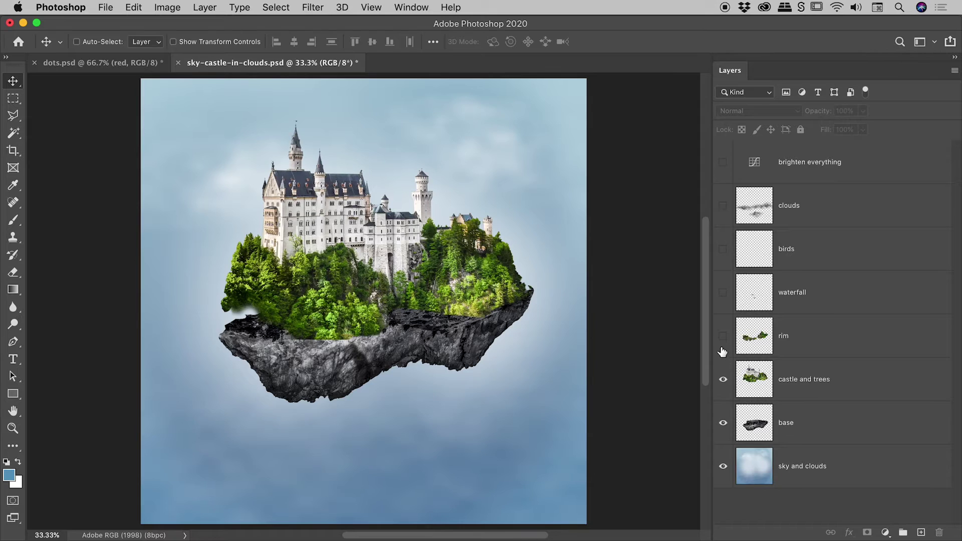
{"action": "left_click", "coordinate": [722, 337]}
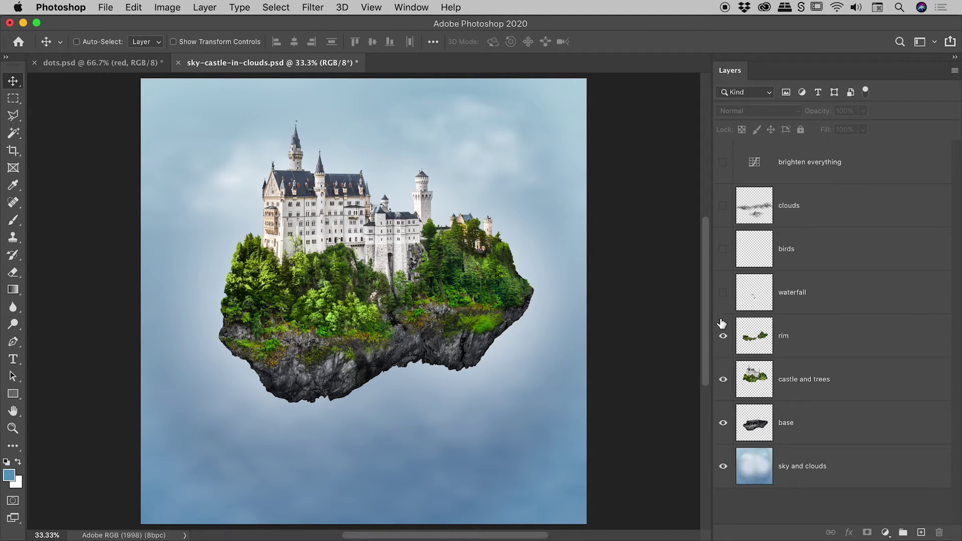
{"action": "left_click", "coordinate": [723, 293]}
{"action": "left_click", "coordinate": [723, 249]}
{"action": "left_click", "coordinate": [723, 206]}
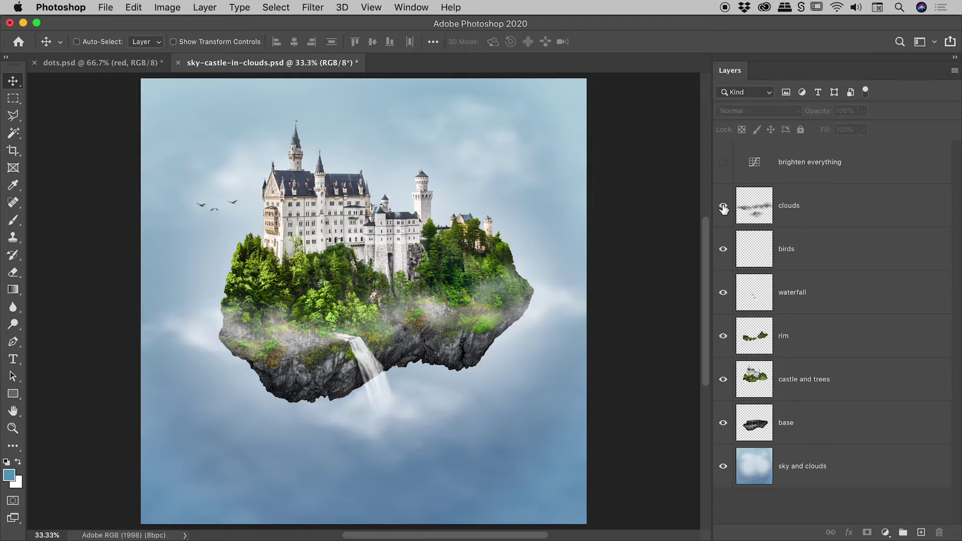
{"action": "left_click", "coordinate": [723, 162]}
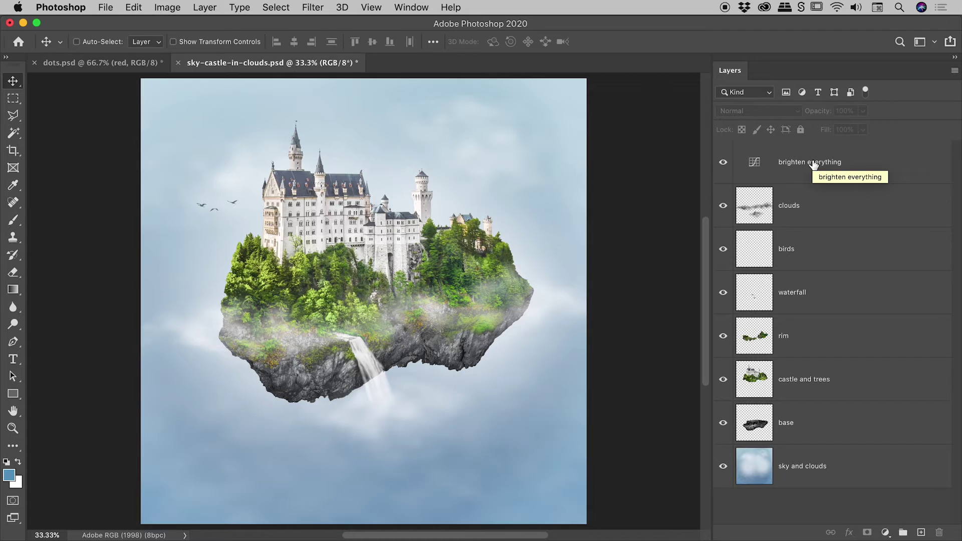
{"action": "left_click", "coordinate": [835, 347]}
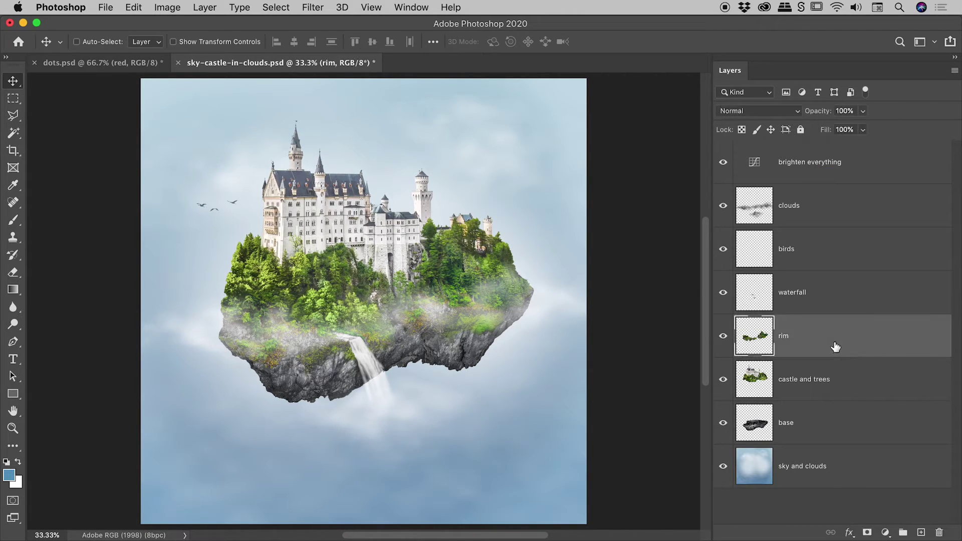
{"action": "left_click", "coordinate": [844, 430], "text": "shift"}
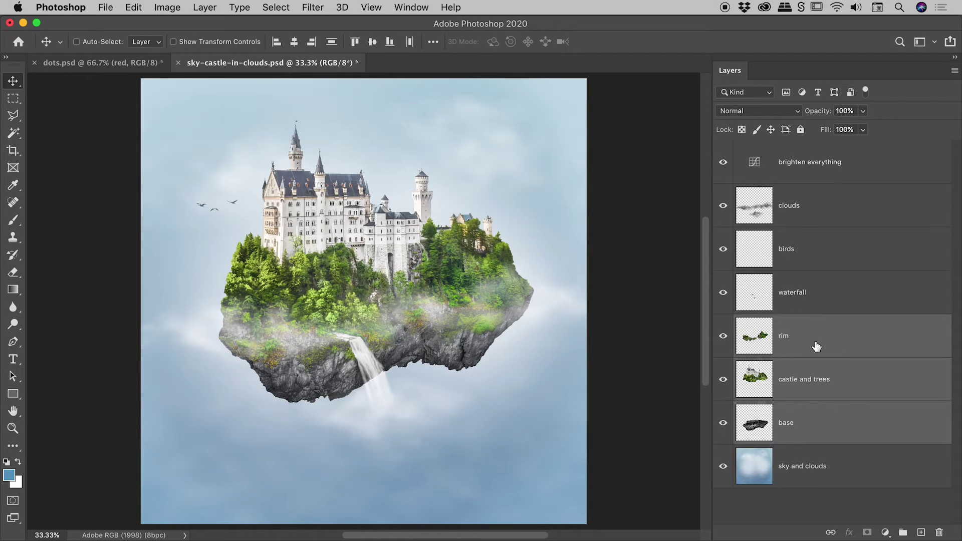
{"action": "key", "text": "super+e"}
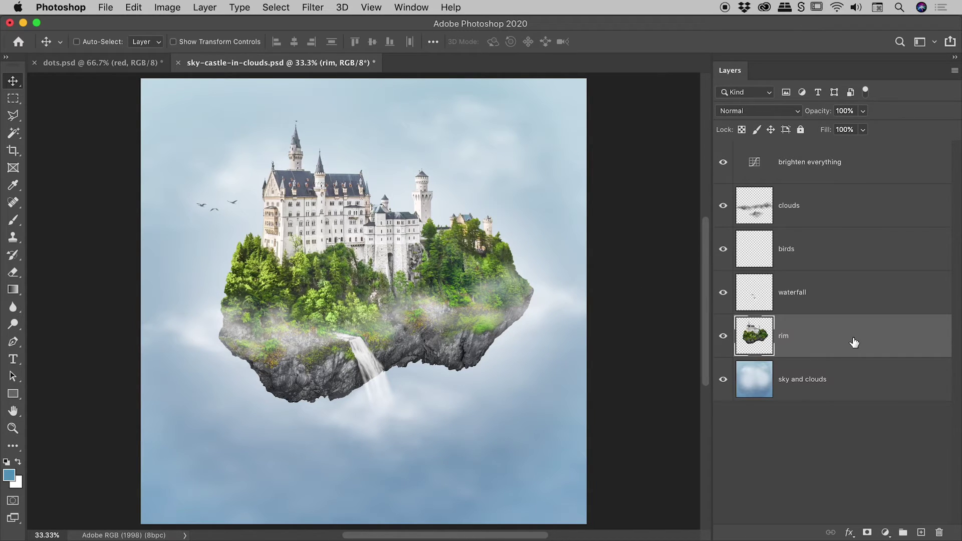
{"action": "double_click", "coordinate": [787, 338]}
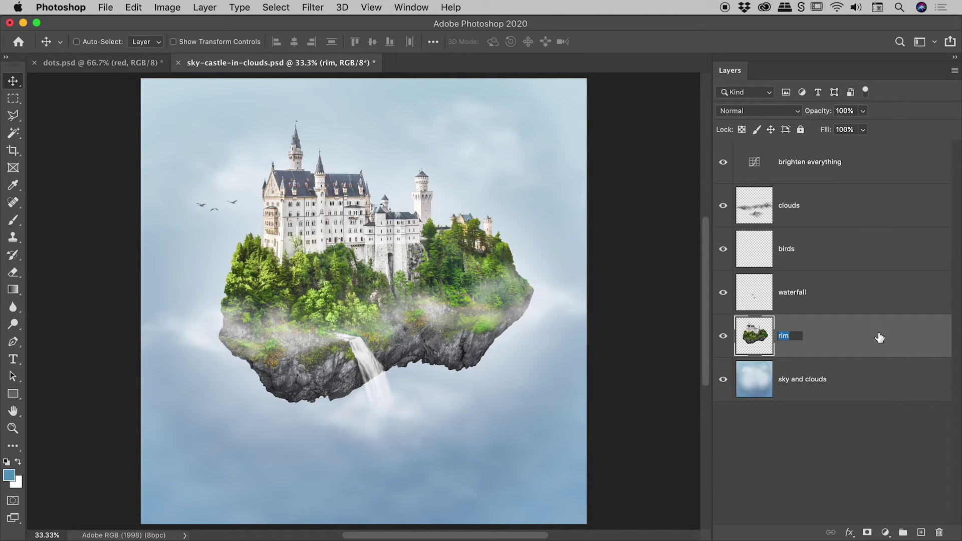
{"action": "type", "text": "everything"}
{"action": "key", "text": "Return"}
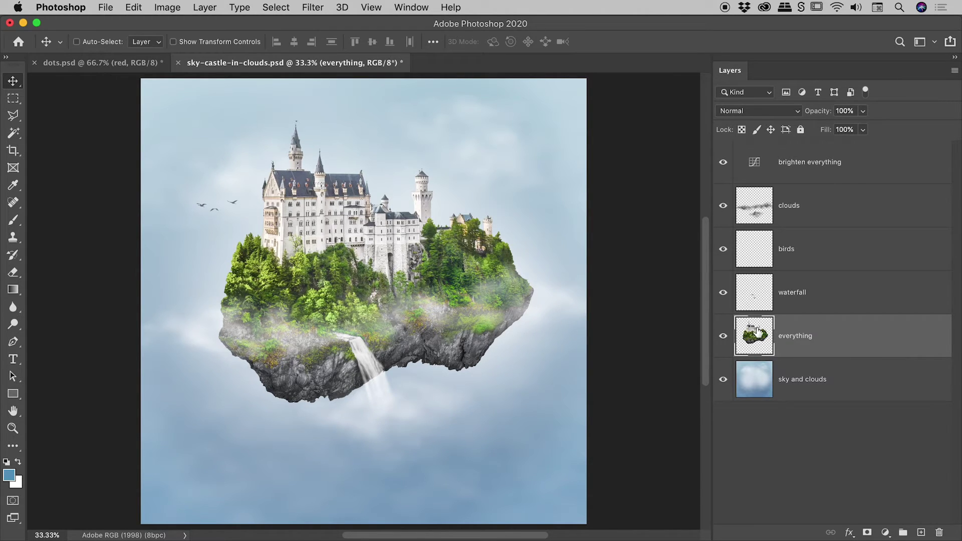
{"action": "left_click", "coordinate": [725, 337]}
{"action": "left_click", "coordinate": [724, 337]}
{"action": "left_click", "coordinate": [725, 337]}
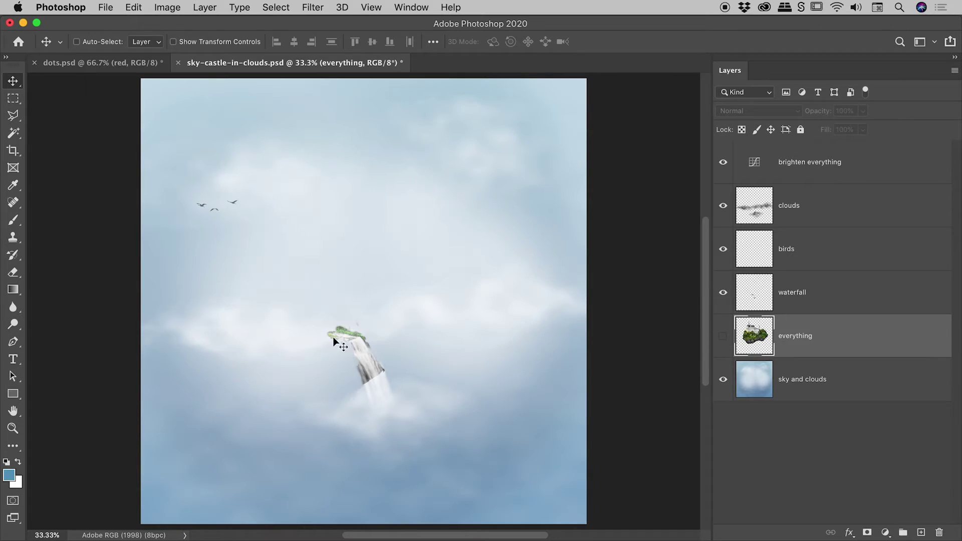
{"action": "left_click", "coordinate": [724, 336]}
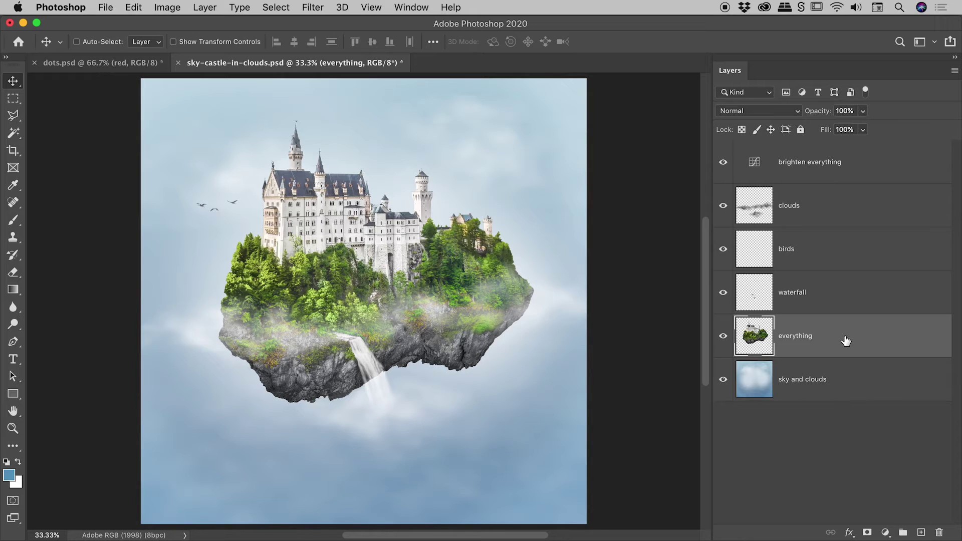
{"action": "left_click", "coordinate": [846, 211]}
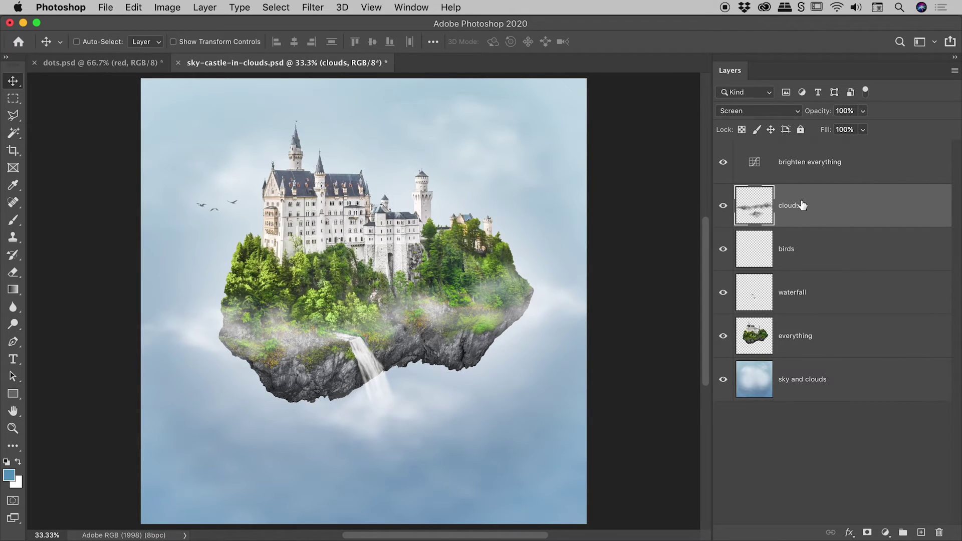
{"action": "left_click", "coordinate": [751, 112]}
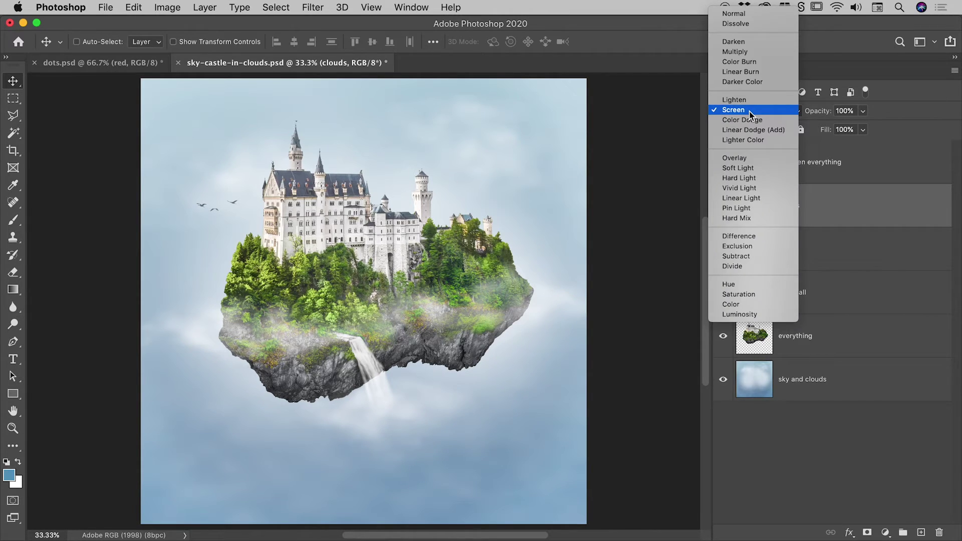
{"action": "left_click", "coordinate": [751, 17]}
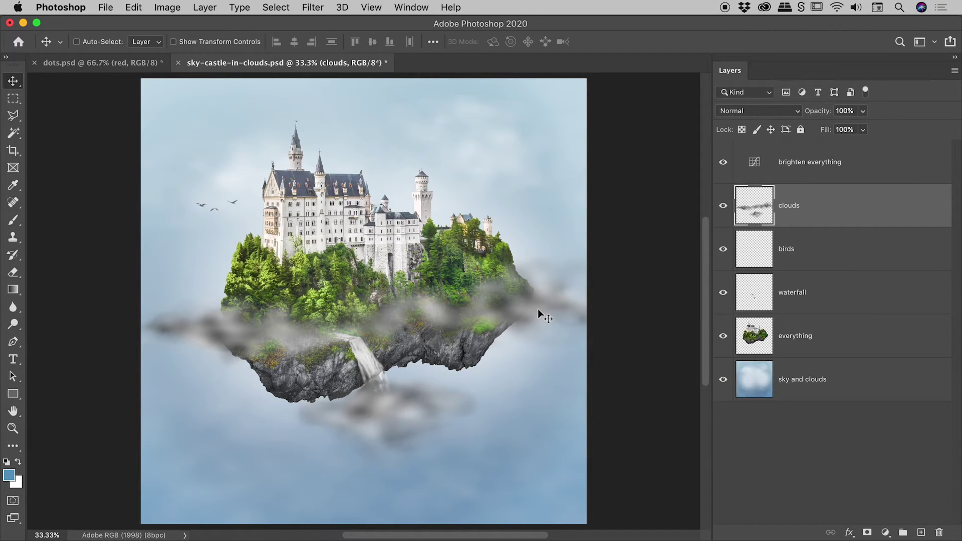
{"action": "key", "text": "shift+alt+s"}
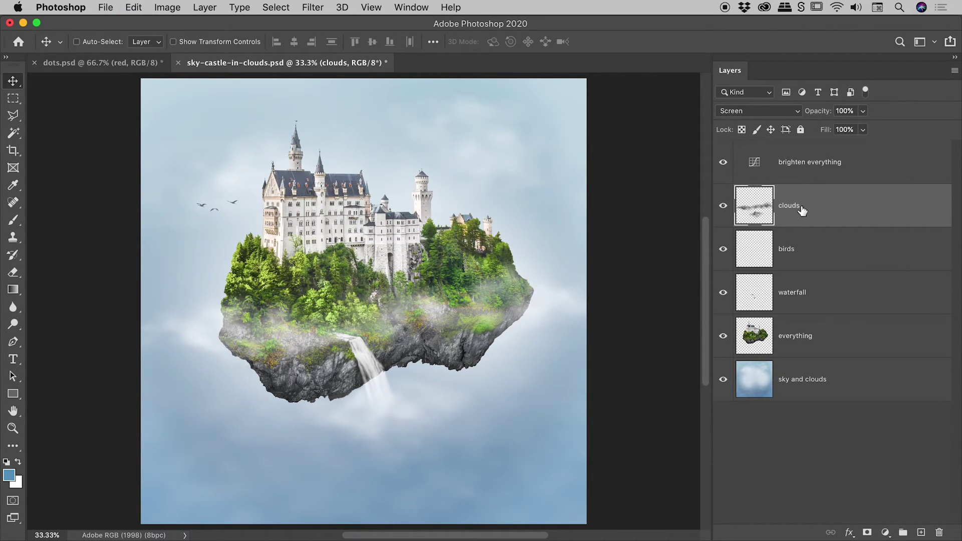
{"action": "left_click", "coordinate": [818, 255]}
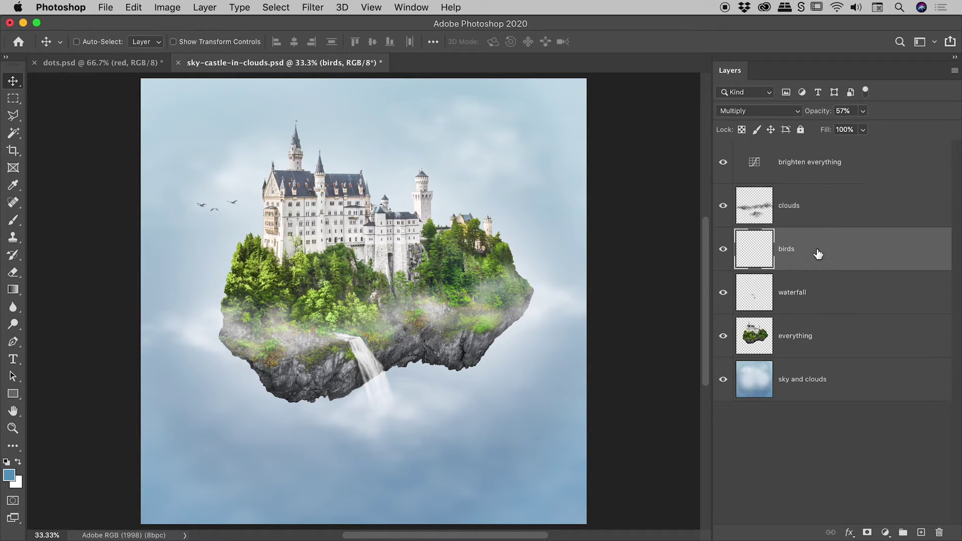
{"action": "left_click", "coordinate": [737, 114]}
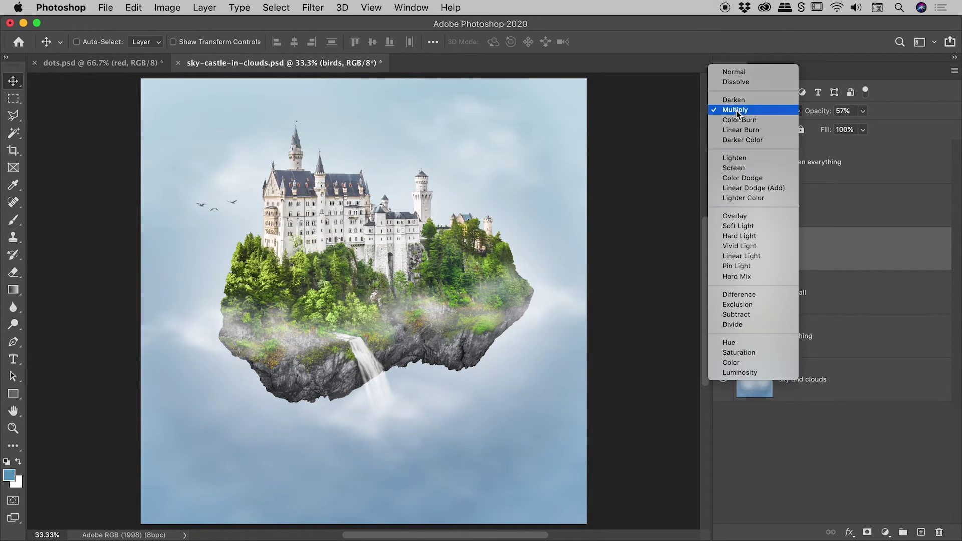
{"action": "left_click", "coordinate": [742, 74]}
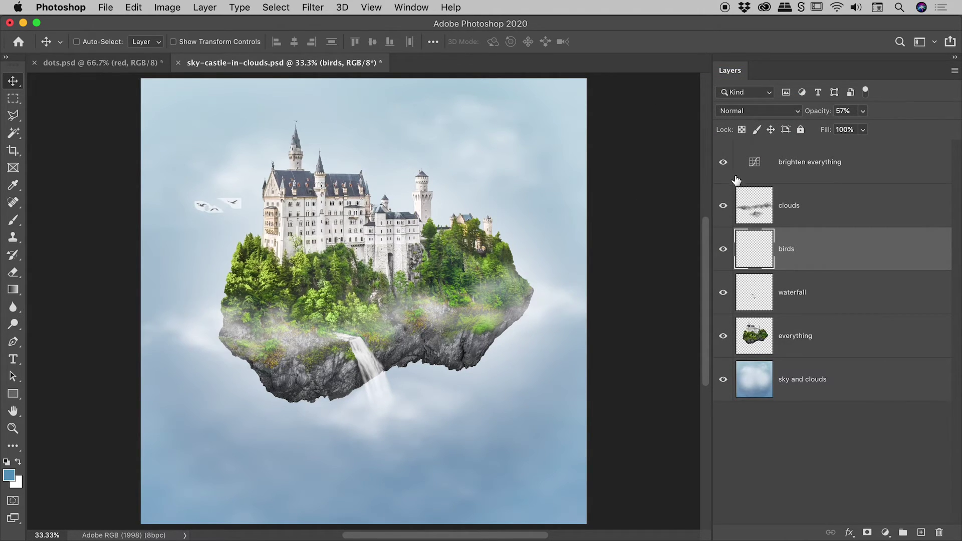
{"action": "key", "text": "super+z"}
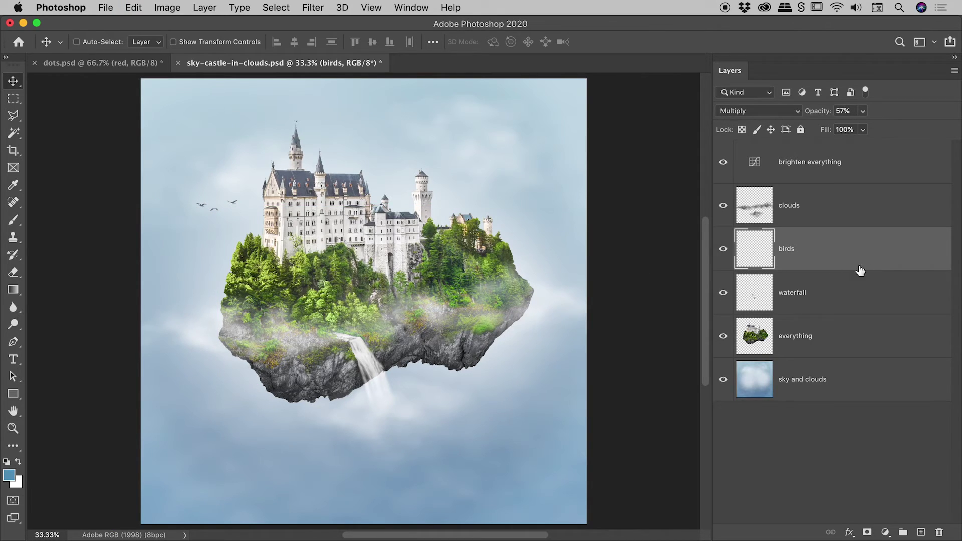
{"action": "left_click", "coordinate": [831, 210]}
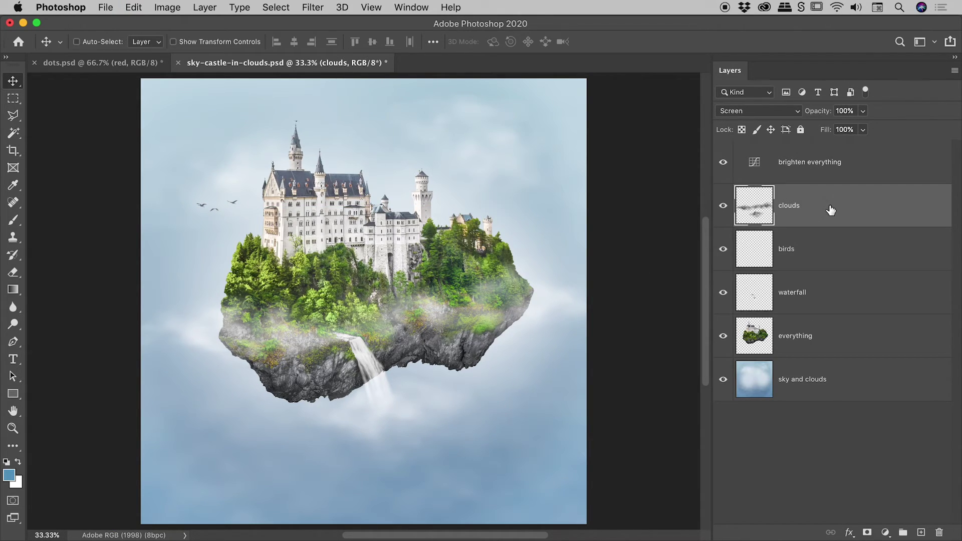
{"action": "left_click", "coordinate": [835, 253]}
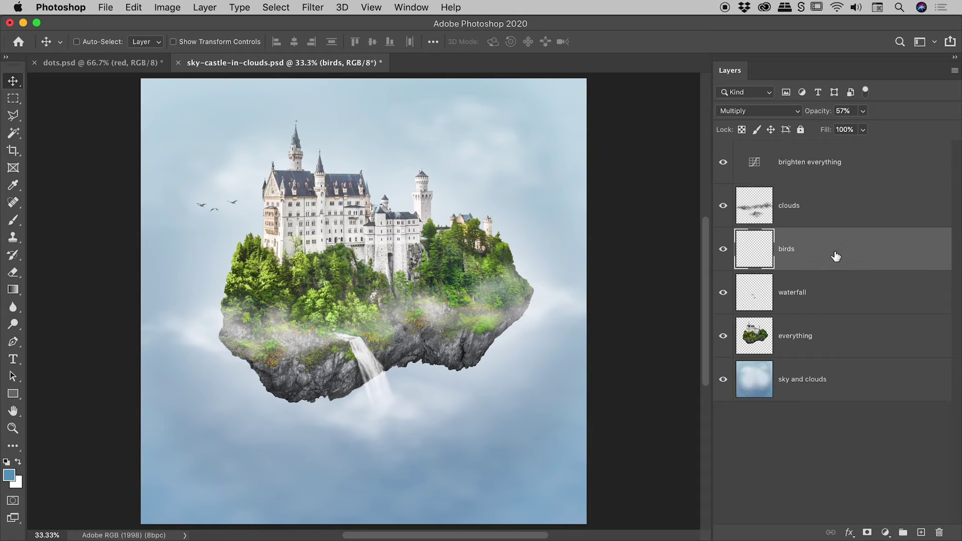
{"action": "left_click", "coordinate": [840, 290]}
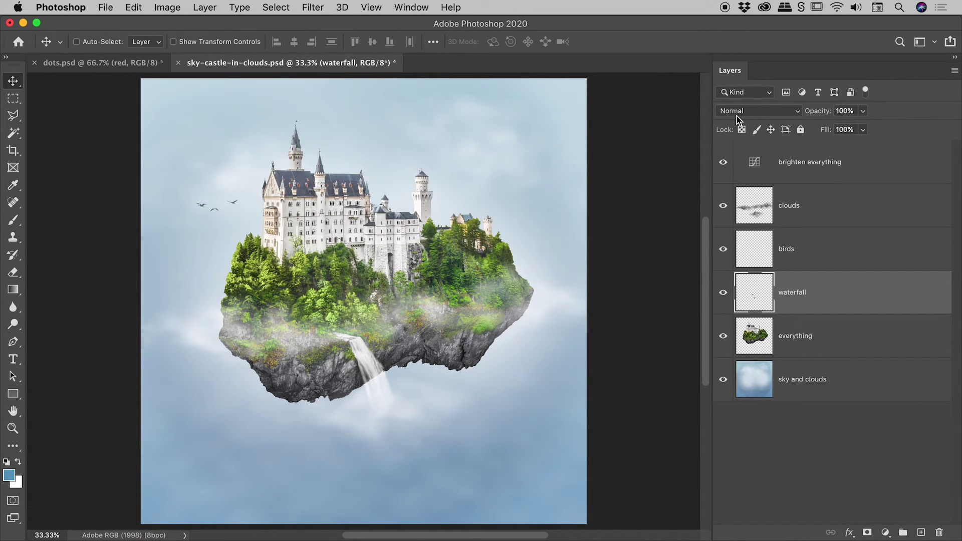
{"action": "left_click", "coordinate": [846, 215], "text": "shift"}
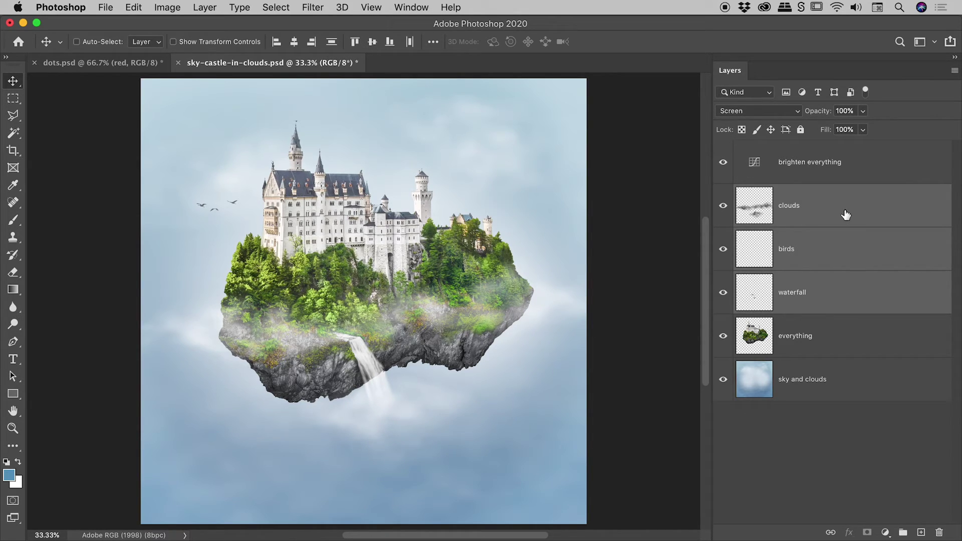
{"action": "key", "text": "super+e"}
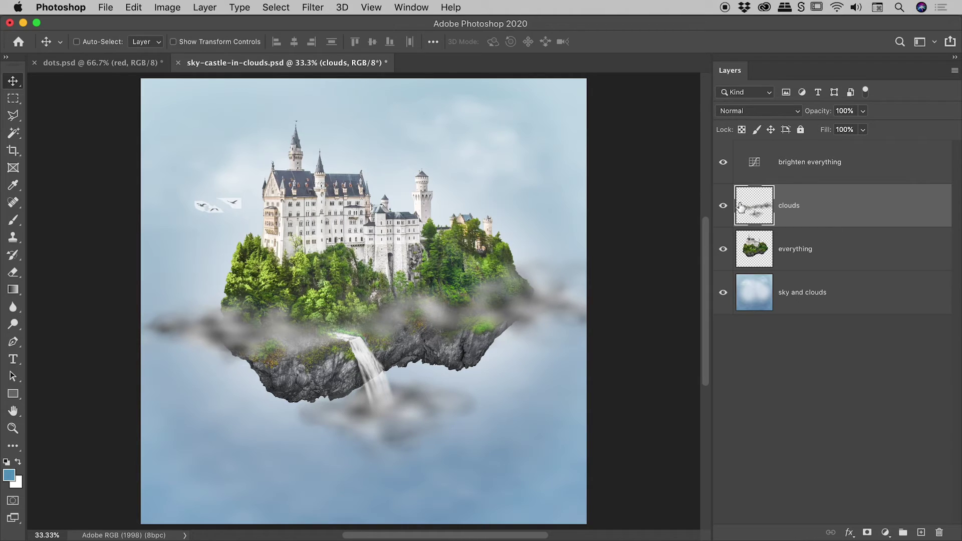
{"action": "left_click", "coordinate": [723, 205]}
{"action": "left_click", "coordinate": [723, 206]}
{"action": "key", "text": "super+comma"}
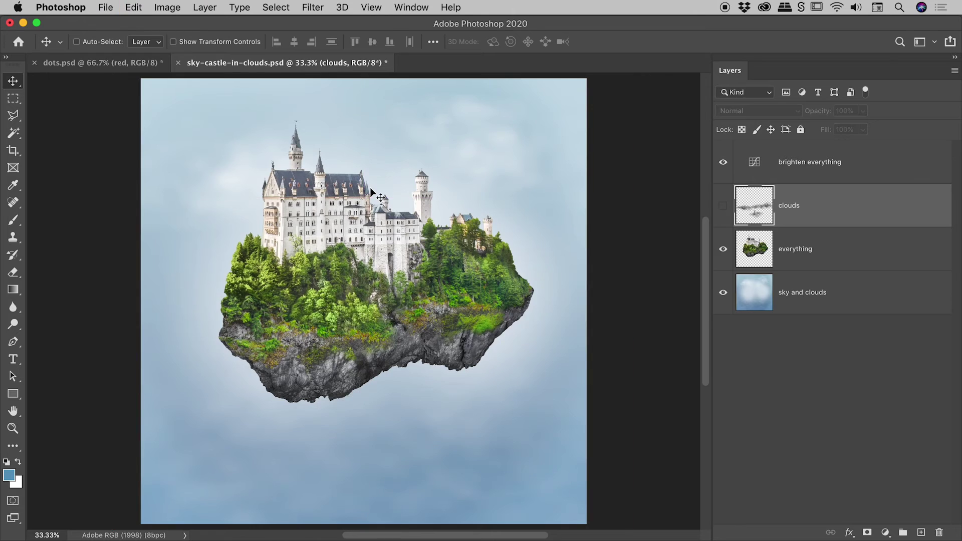
{"action": "key", "text": "super+comma"}
{"action": "left_click", "coordinate": [430, 185], "text": "super"}
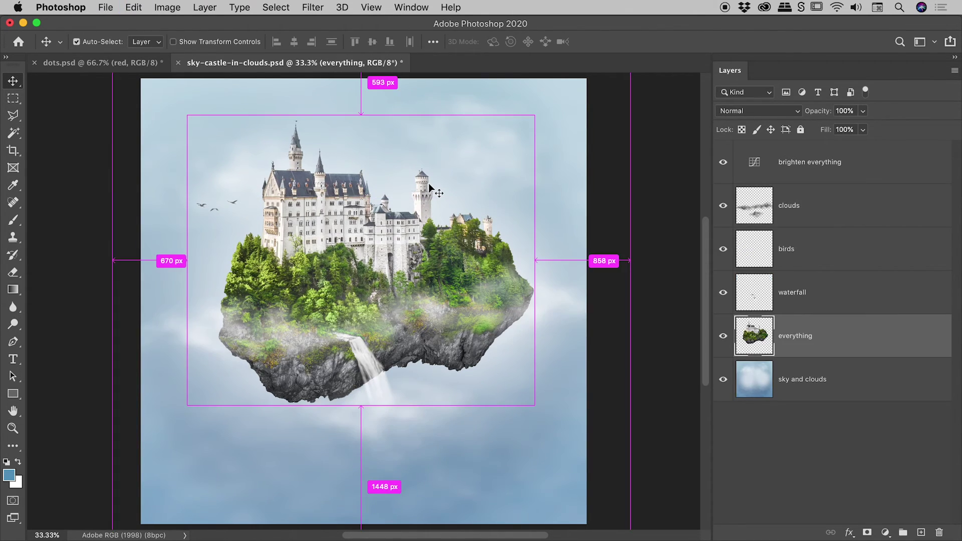
{"action": "left_click", "coordinate": [807, 437]}
{"action": "left_click", "coordinate": [852, 177]}
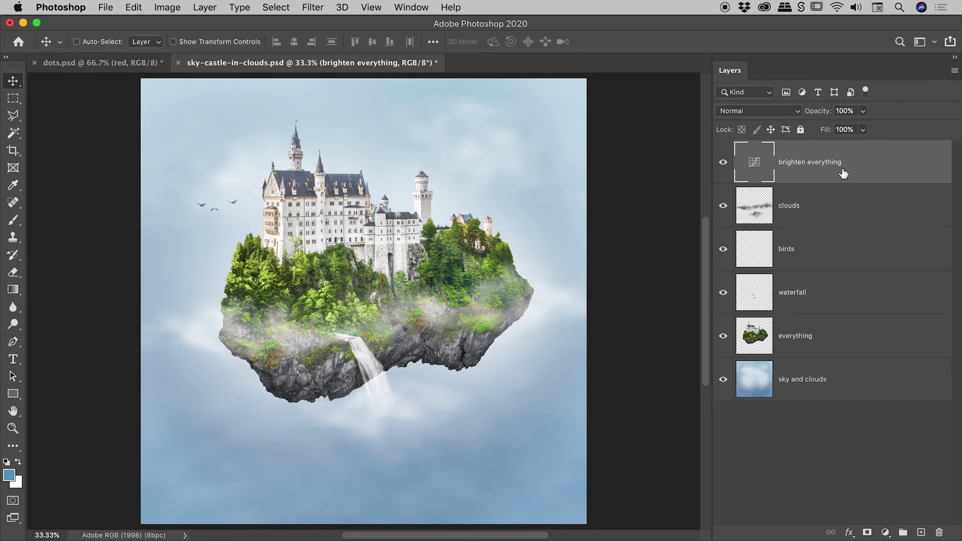
{"action": "left_click", "coordinate": [724, 162]}
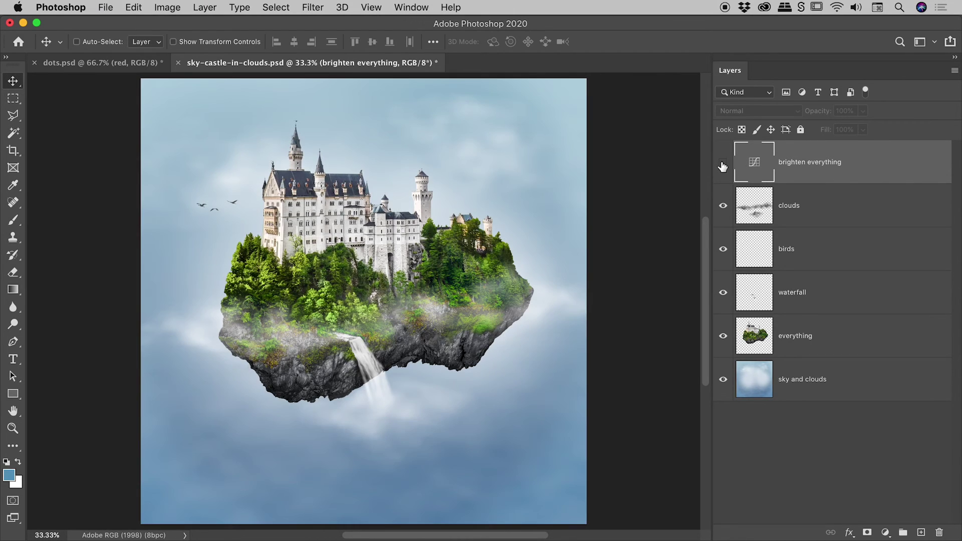
{"action": "left_click", "coordinate": [723, 162]}
{"action": "double_click", "coordinate": [754, 165]}
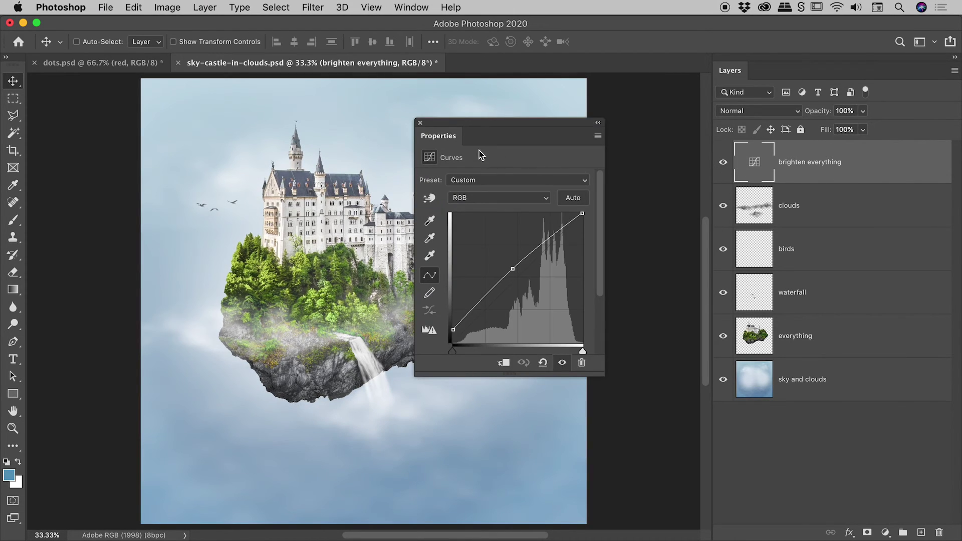
{"action": "left_click", "coordinate": [420, 124]}
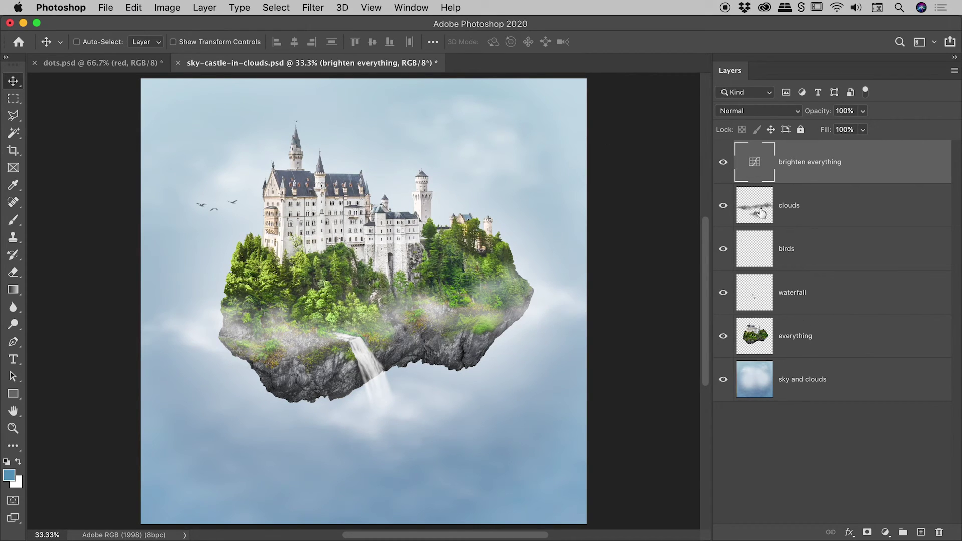
{"action": "left_click", "coordinate": [723, 162]}
{"action": "left_click", "coordinate": [723, 162]}
{"action": "left_click", "coordinate": [844, 213], "text": "shift"}
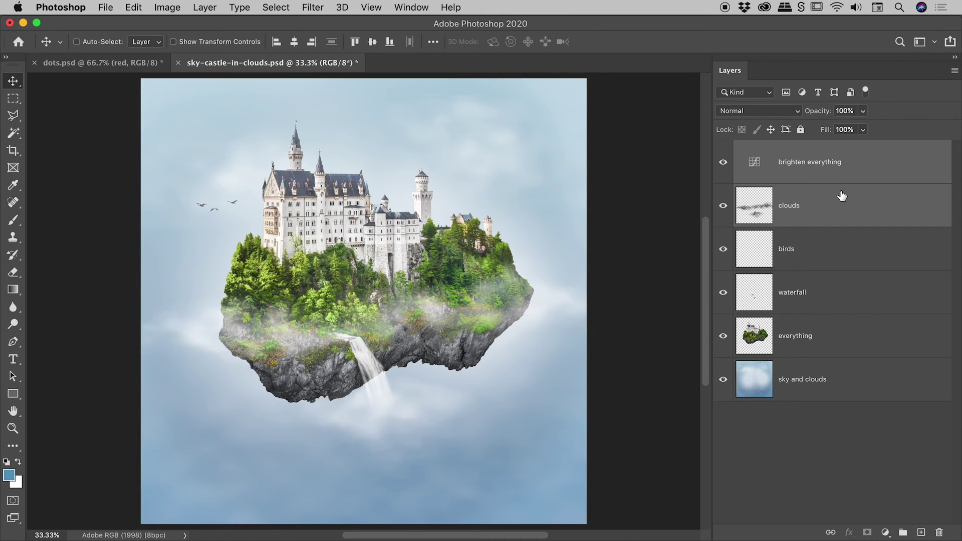
{"action": "key", "text": "super"}
{"action": "key", "text": "super+e"}
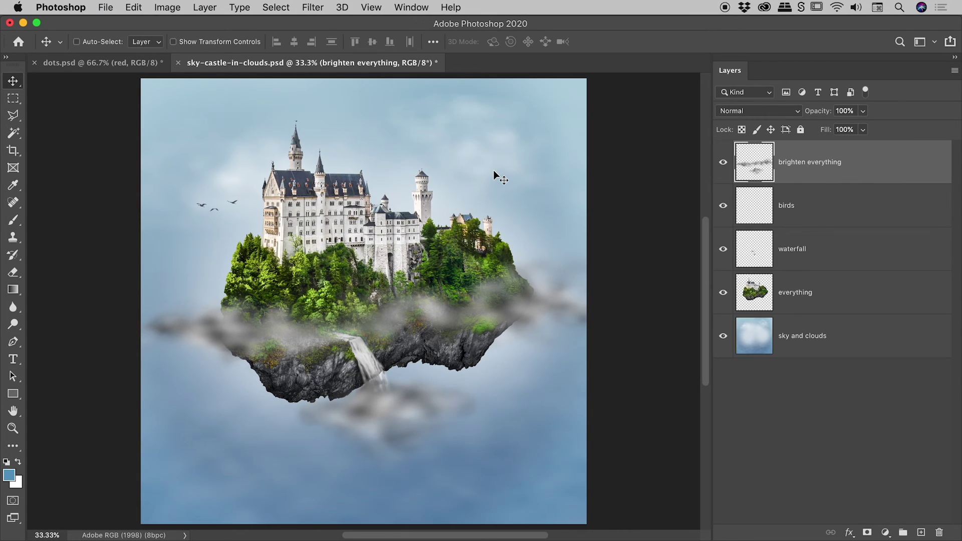
{"action": "key", "text": "ctrl+z"}
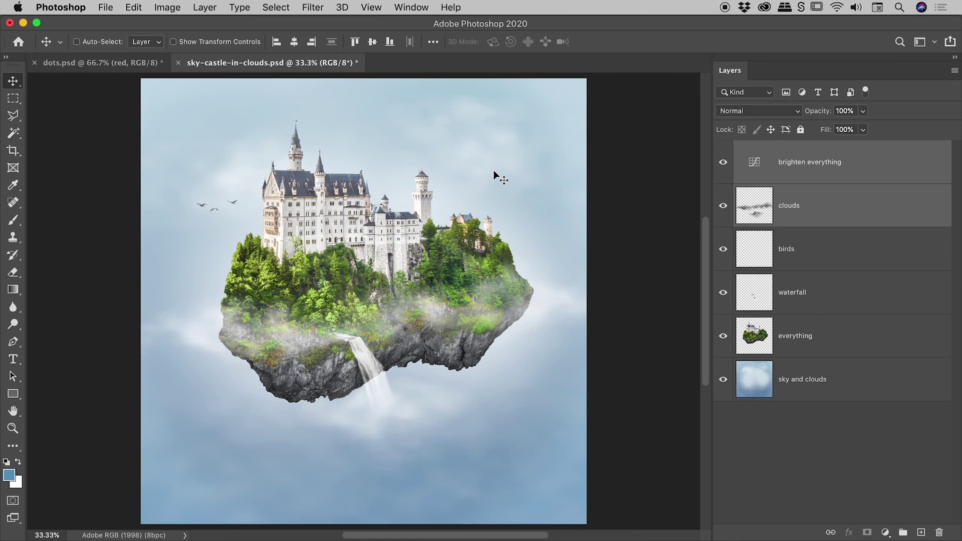
Deselect all layers and show the Layer menu's Merge Visible and Flatten Image commands.
{"action": "left_click", "coordinate": [787, 427]}
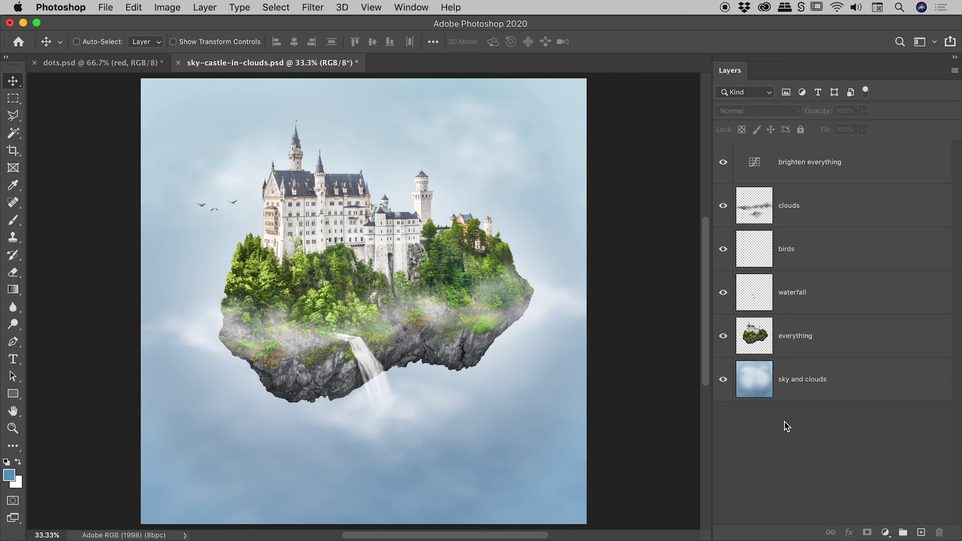
{"action": "left_click", "coordinate": [209, 7]}
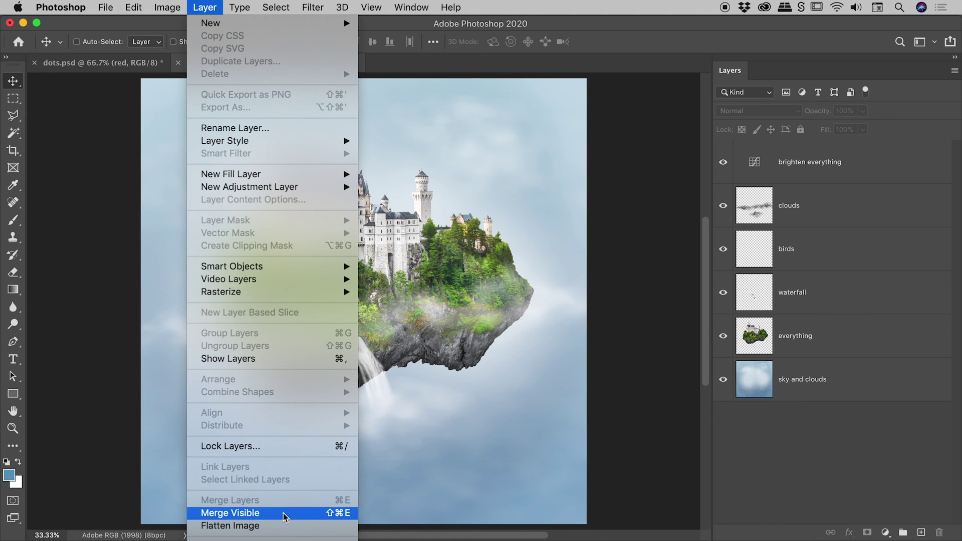